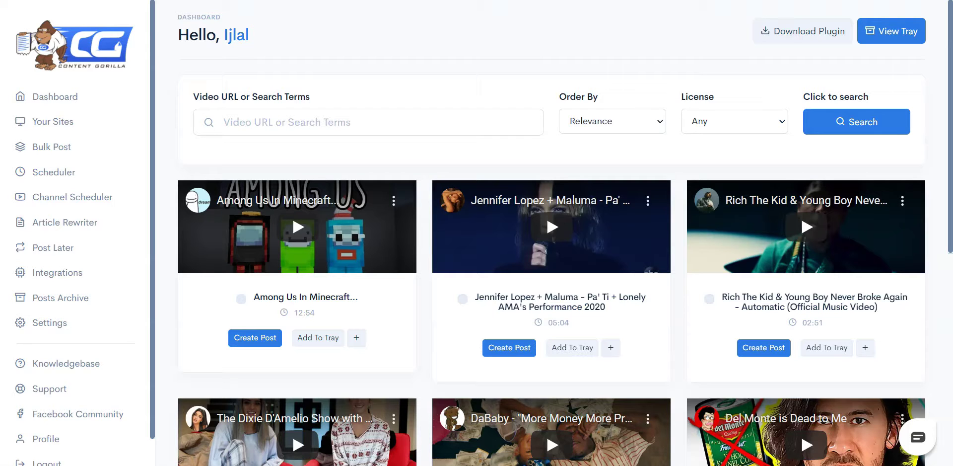
Enter "solid state hard drive" as the video search term using the matching suggestion.
click(302, 113)
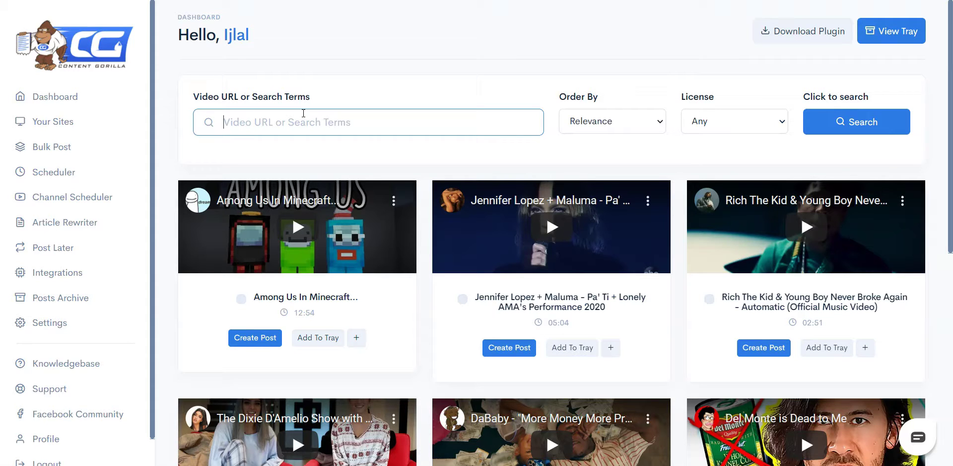
text(S)
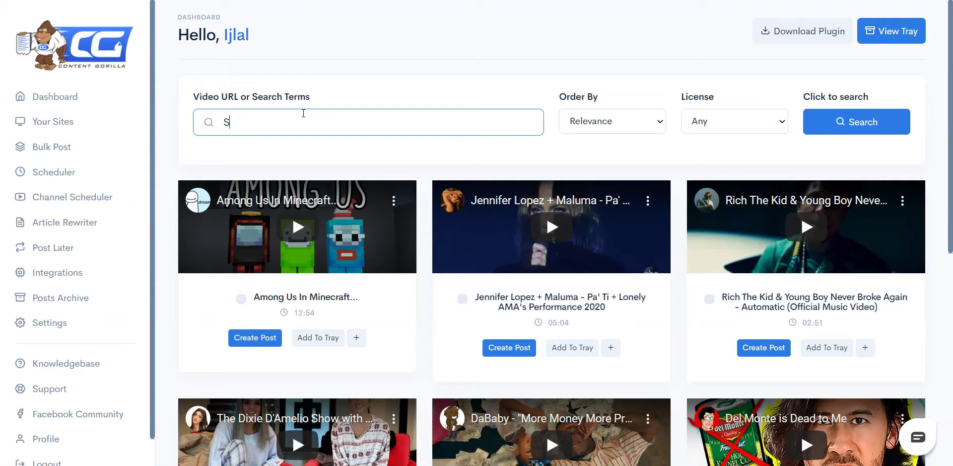
text(olid State Har)
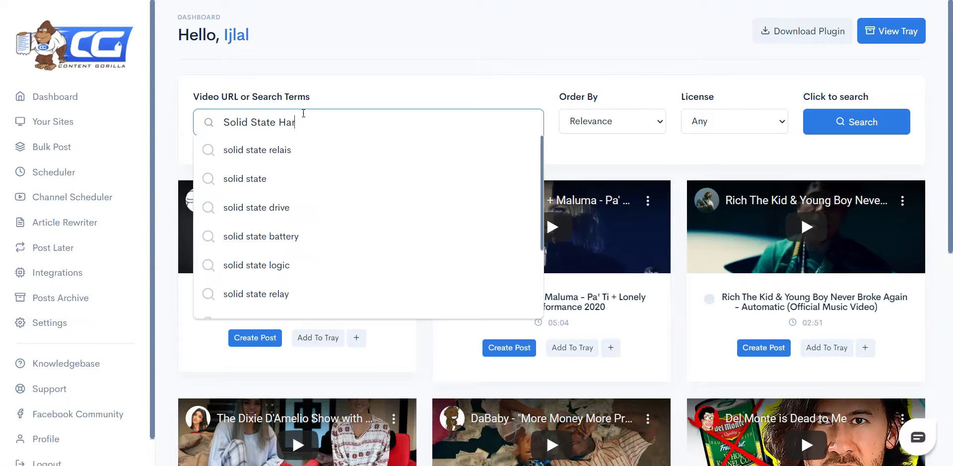
text(ddrive)
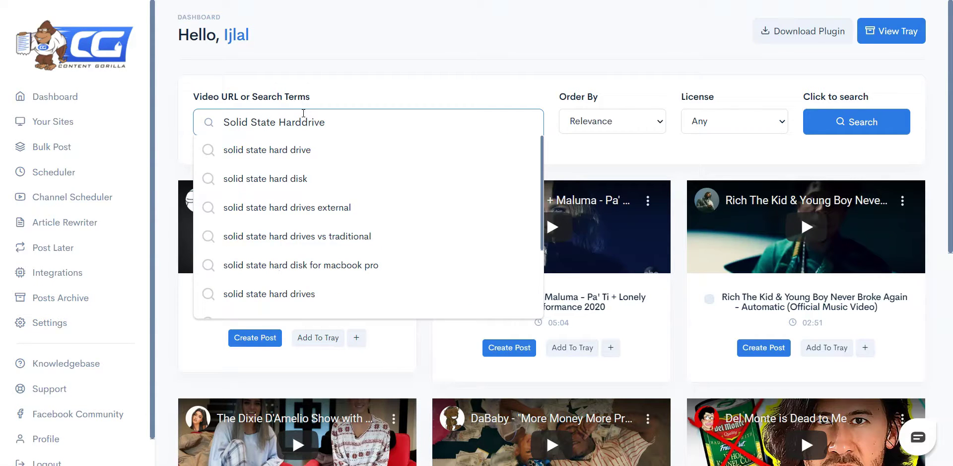
click(330, 158)
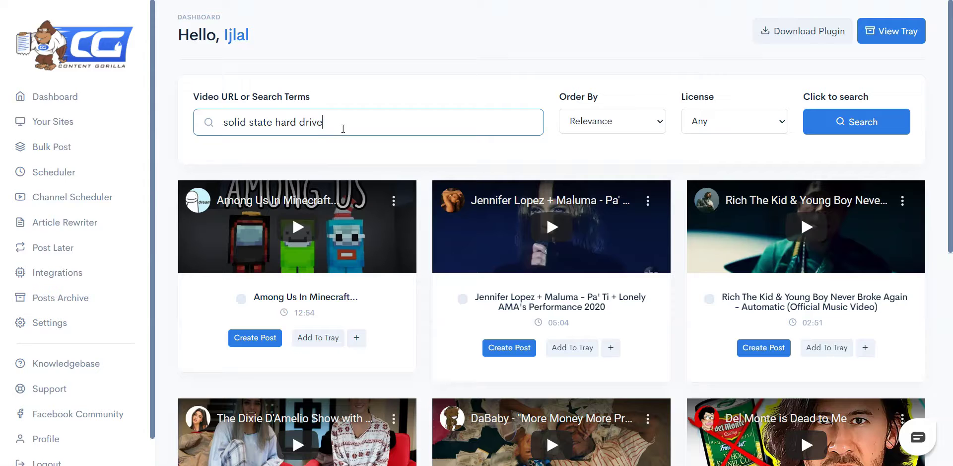
Look through the related search suggestions and keep "solid state hard drive" as the search term.
click(497, 128)
key(Down)
key(Down)
key(Down)
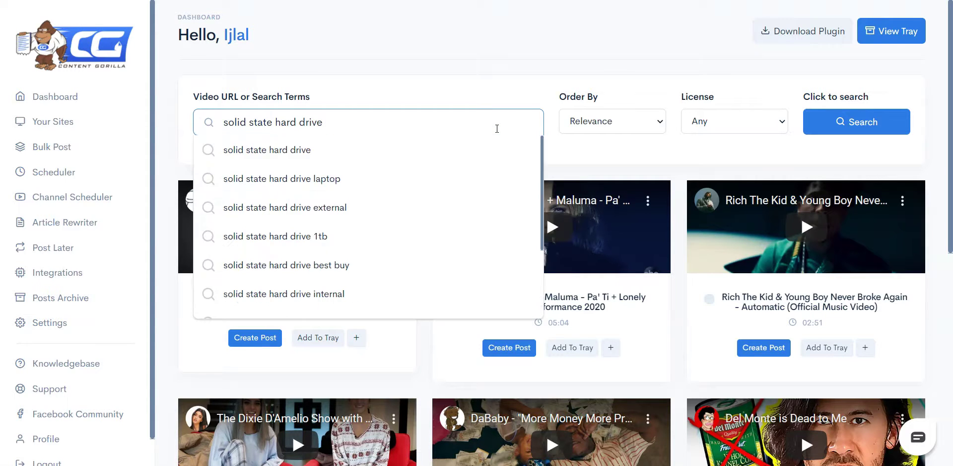
key(Down)
key(Down)
key(Down)
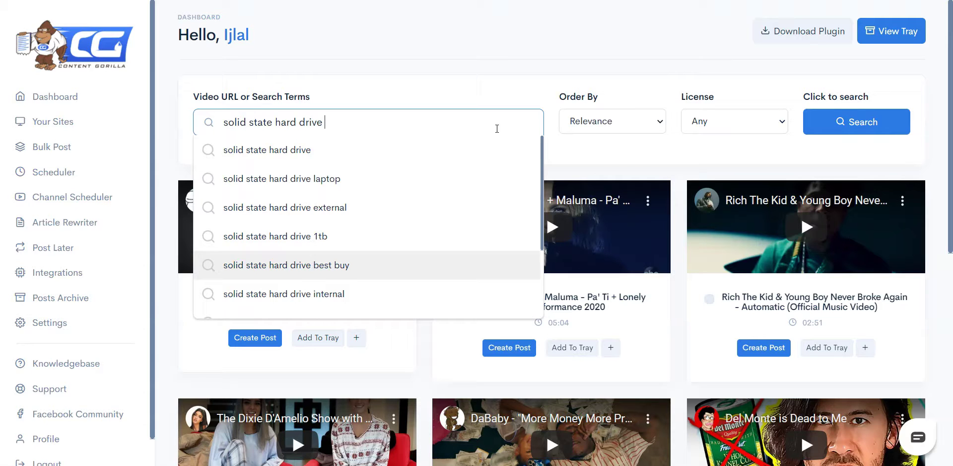
key(Down)
key(Down)
key(Down)
key(Down)
key(Down)
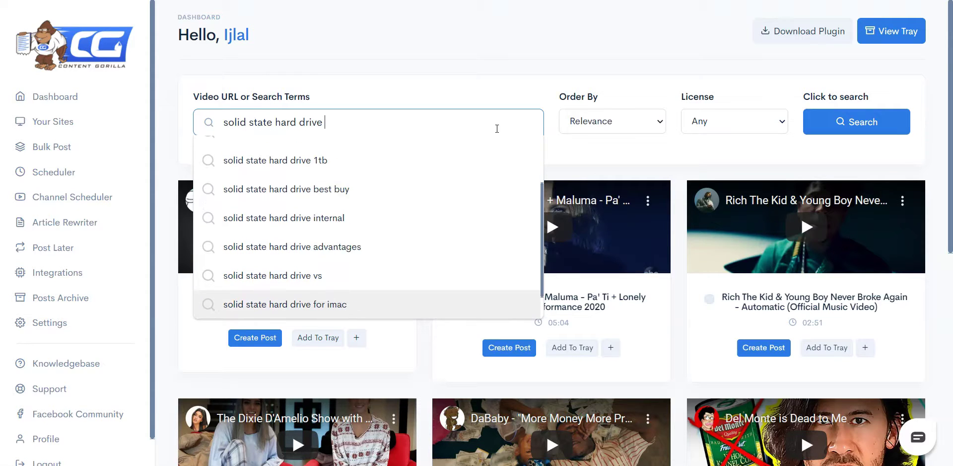
key(Down)
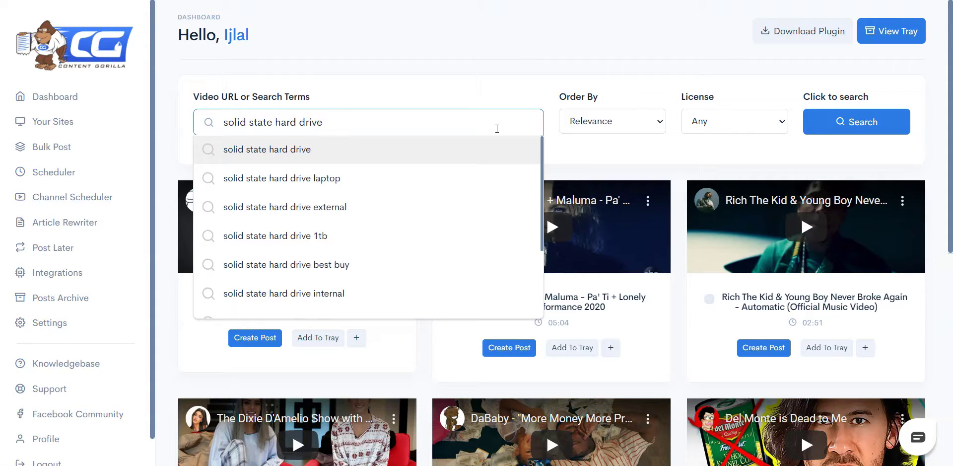
click(480, 147)
Check the ordering and license options, keep Relevance and Any, and run the video search.
click(584, 121)
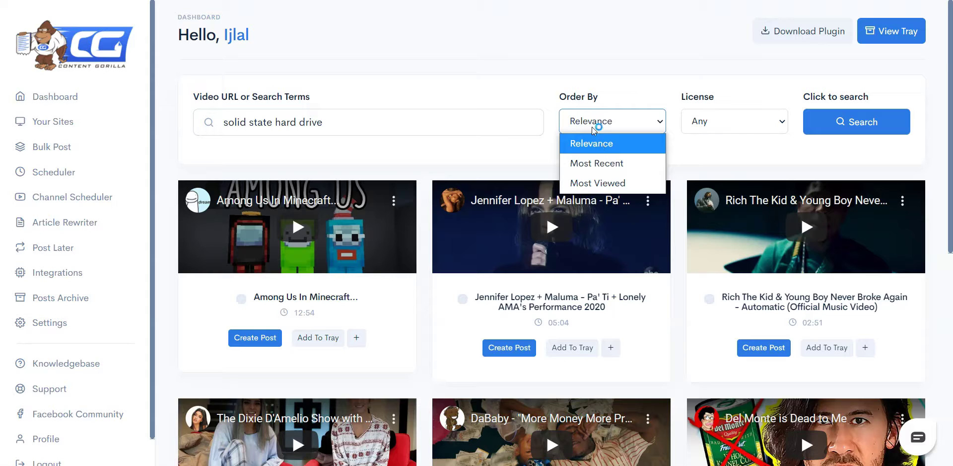
click(591, 128)
click(592, 129)
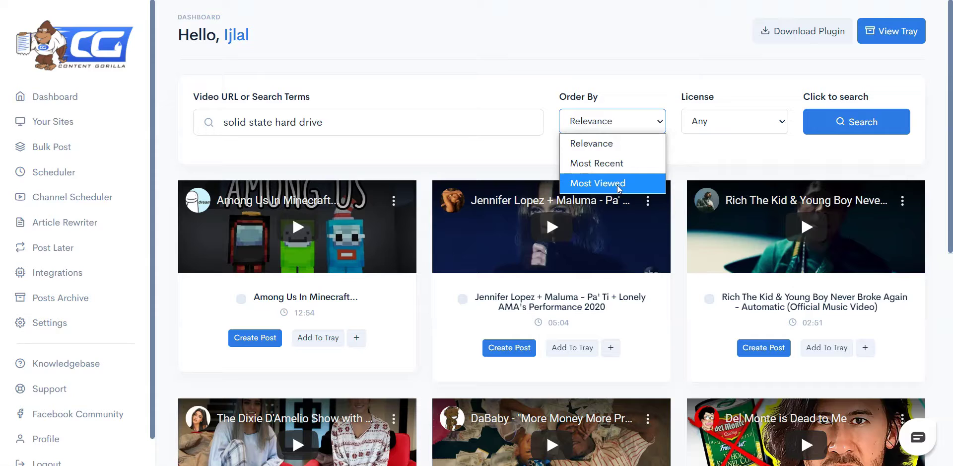
click(748, 126)
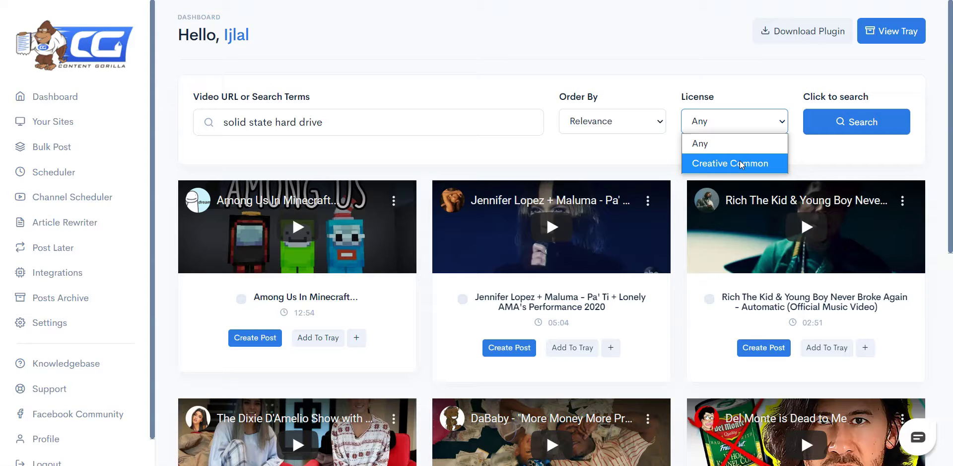
click(735, 149)
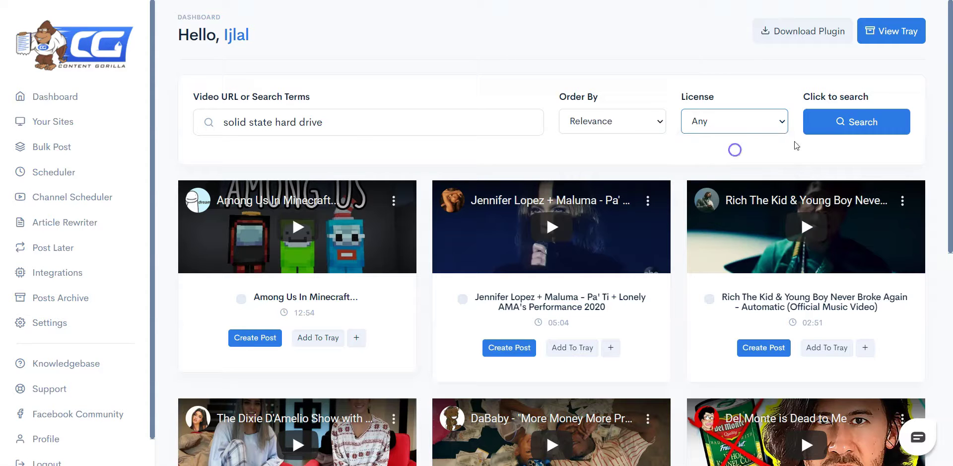
click(841, 129)
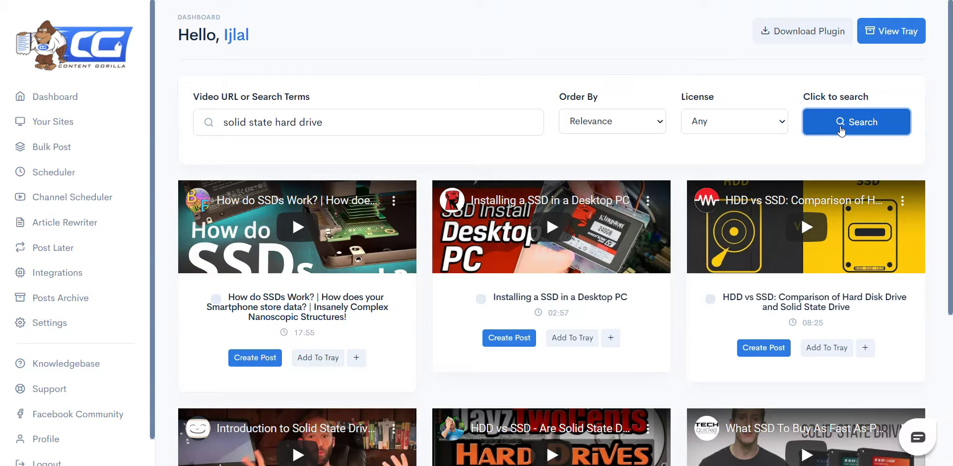
Preview the video "How do SSDs Work?" in the results and create a post from it.
scroll(432, 100, down, 3)
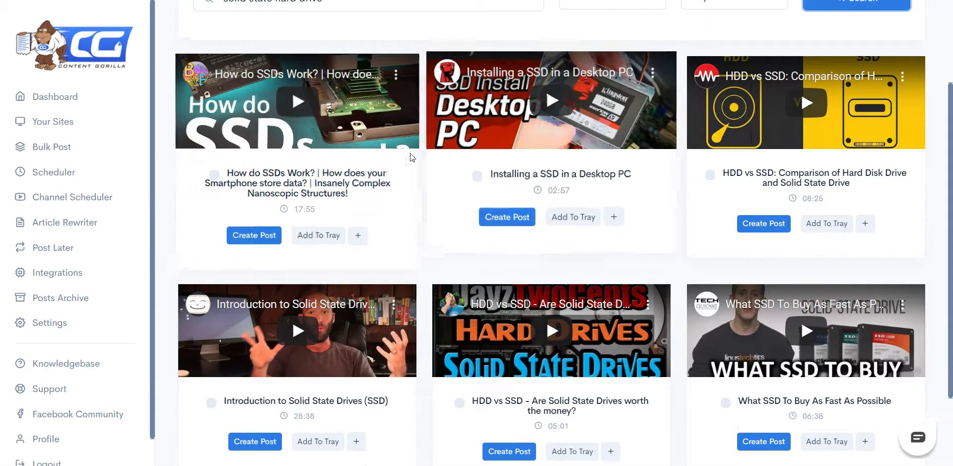
click(311, 103)
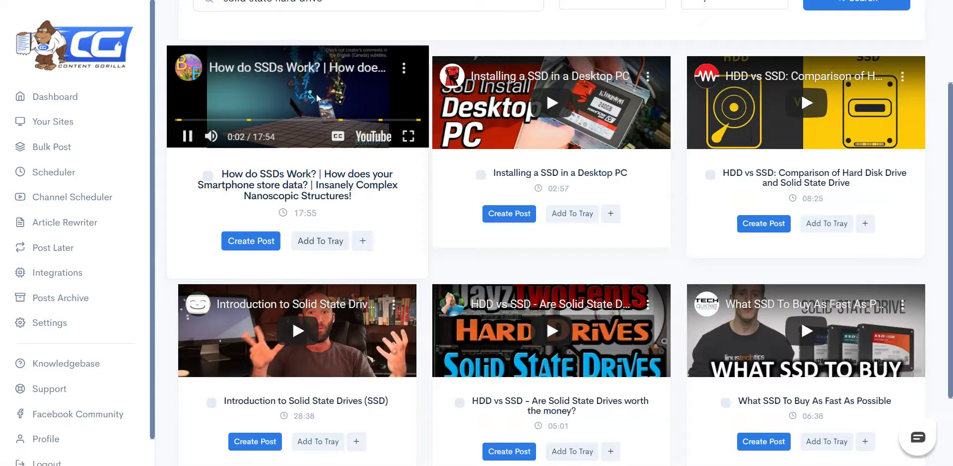
click(367, 102)
scroll(420, 103, down, 1)
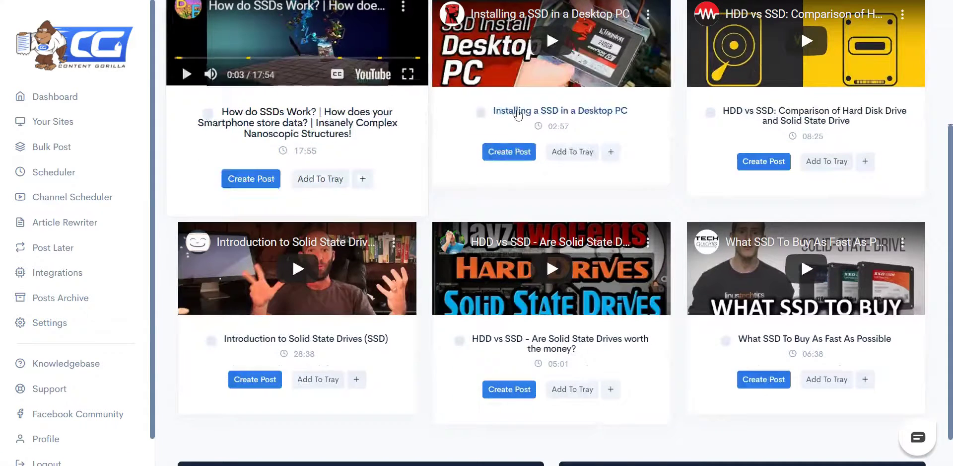
scroll(318, 243, up, 2)
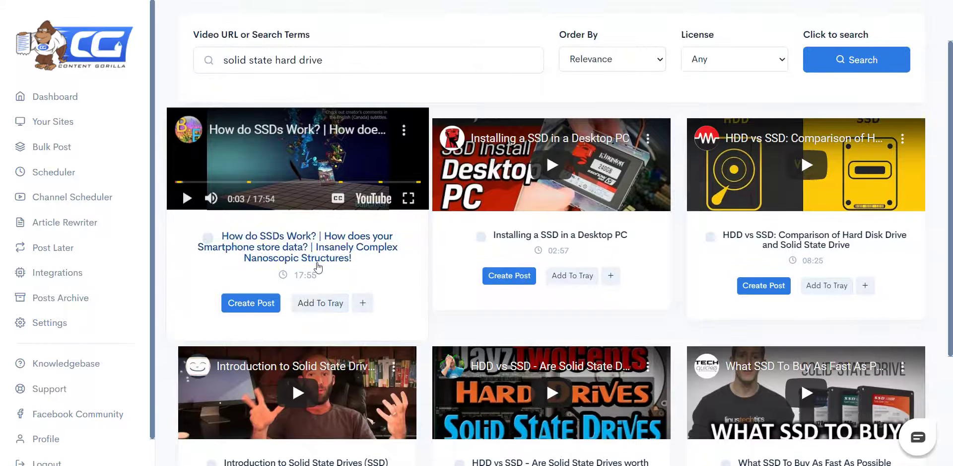
click(251, 303)
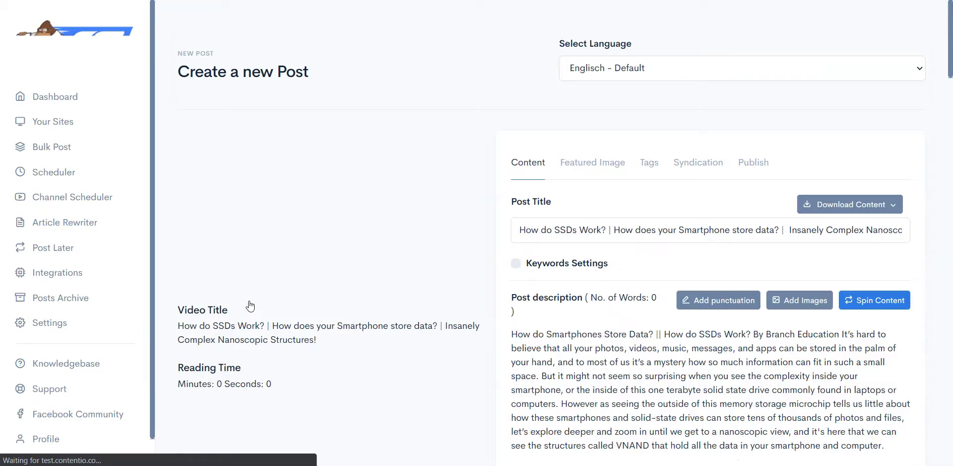
Examine the new post's generated description, title, word count and reading time.
scroll(250, 305, down, 20)
scroll(250, 305, up, 5)
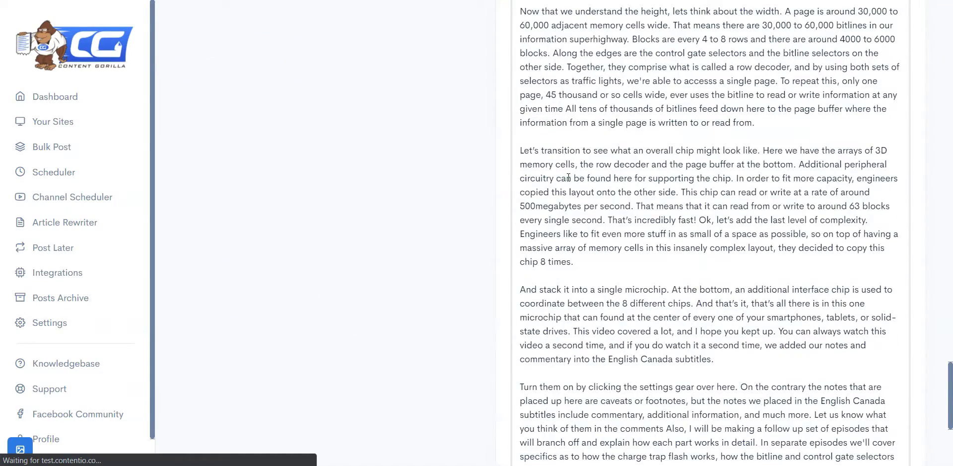
scroll(571, 174, up, 3)
scroll(457, 255, up, 15)
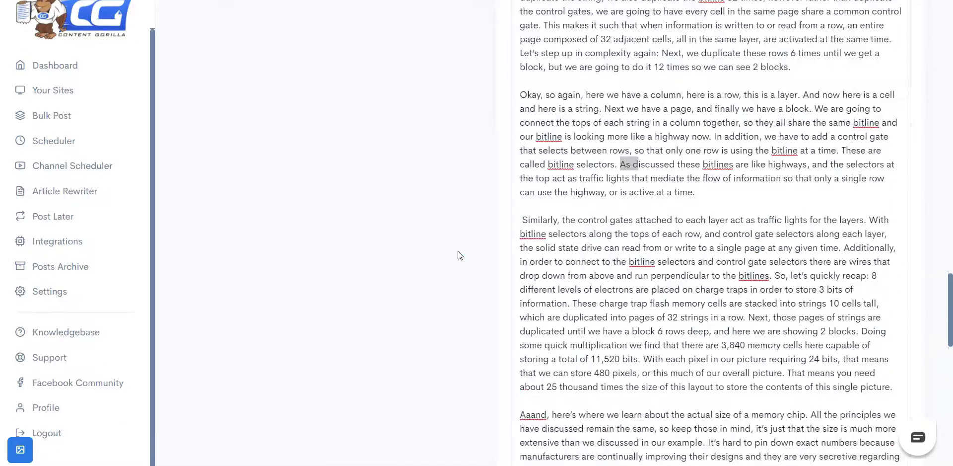
scroll(457, 251, up, 12)
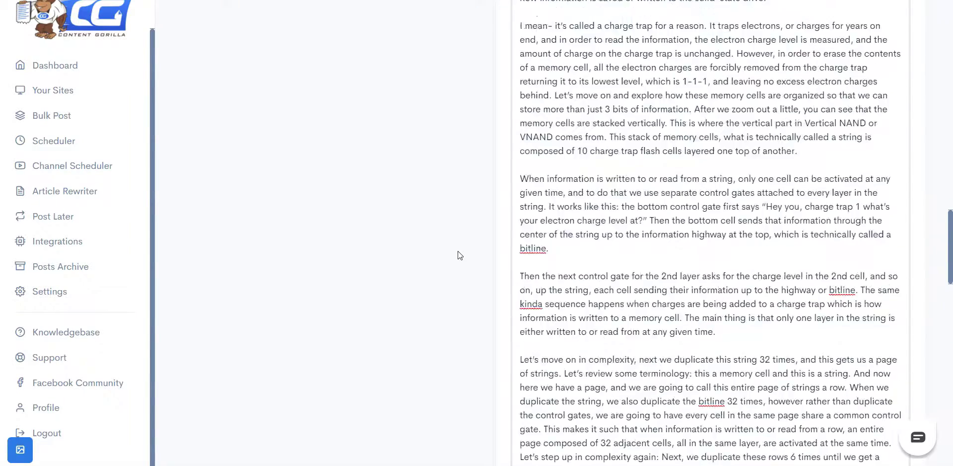
scroll(458, 251, up, 10)
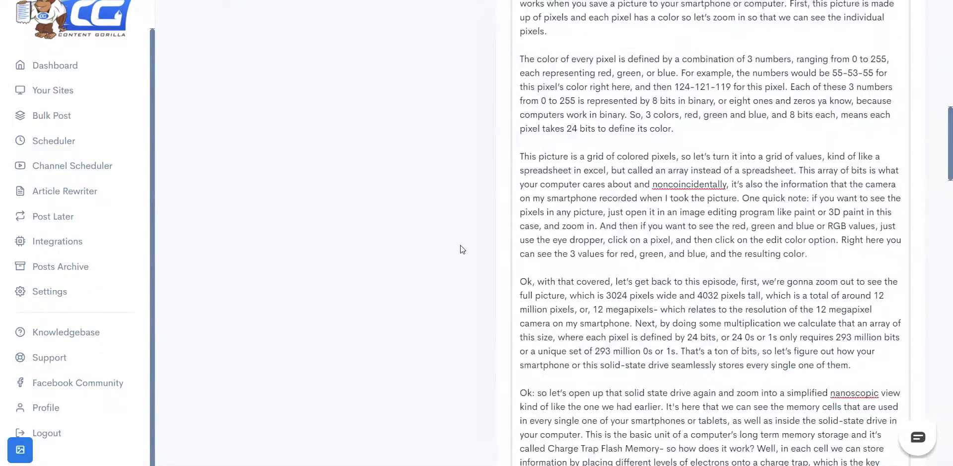
scroll(459, 239, up, 7)
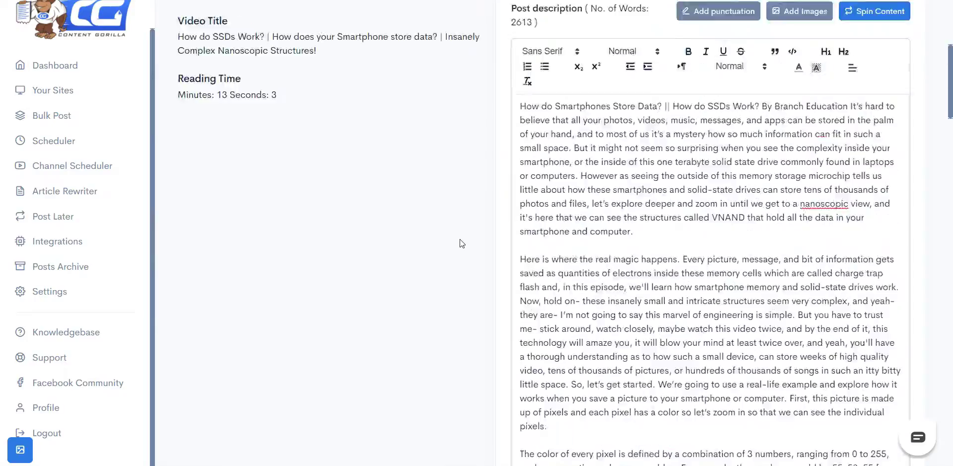
scroll(460, 238, up, 3)
scroll(460, 237, down, 2)
scroll(460, 237, down, 1)
scroll(460, 236, up, 2)
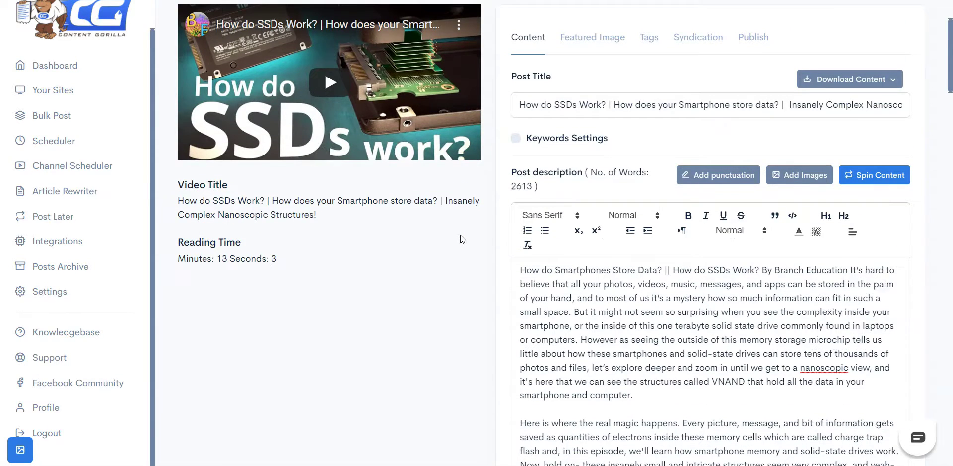
scroll(460, 234, down, 2)
scroll(459, 236, up, 1)
scroll(460, 232, up, 2)
scroll(546, 258, down, 3)
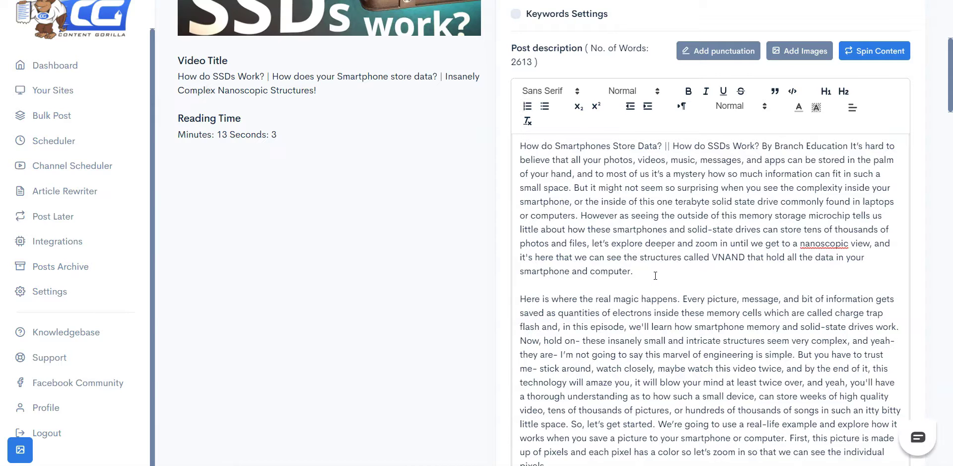
Add punctuation to the post description and check the text.
scroll(655, 275, up, 3)
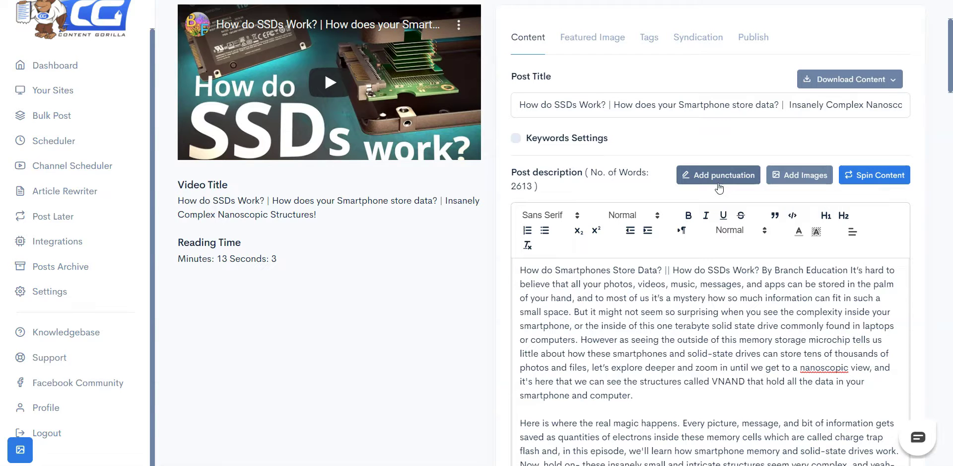
click(723, 183)
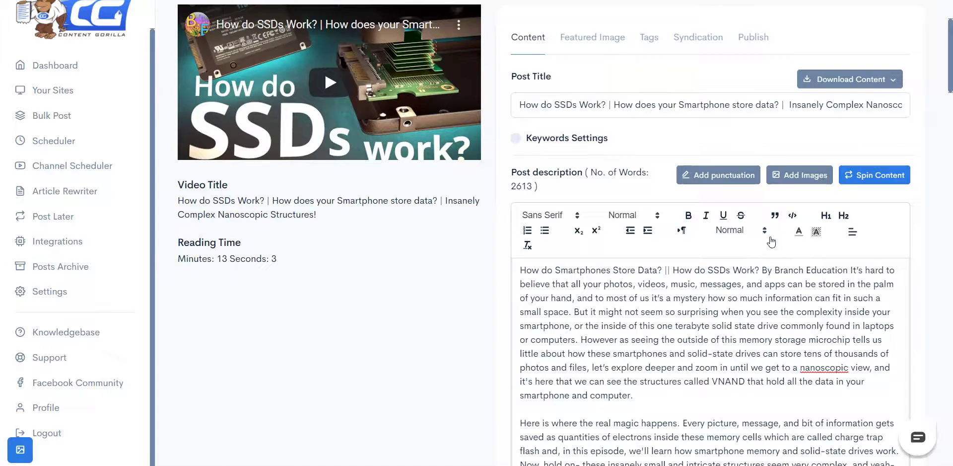
scroll(771, 242, down, 5)
scroll(802, 171, up, 4)
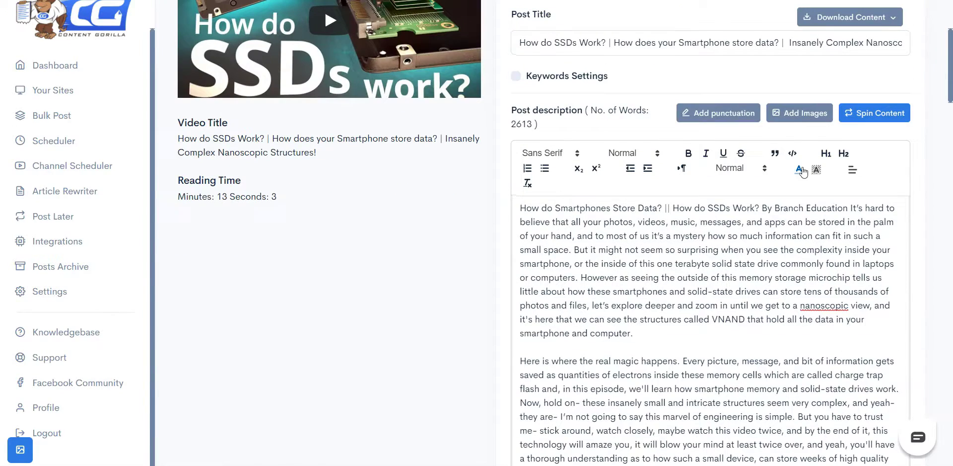
Insert the hard drive picture from the suggested images below the description's first paragraph, with a line break before it.
click(793, 117)
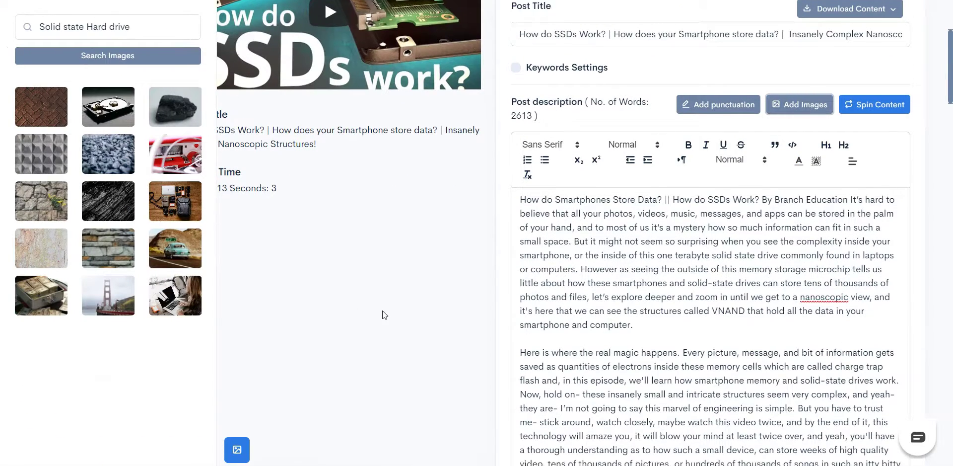
scroll(380, 303, down, 1)
scroll(478, 330, up, 1)
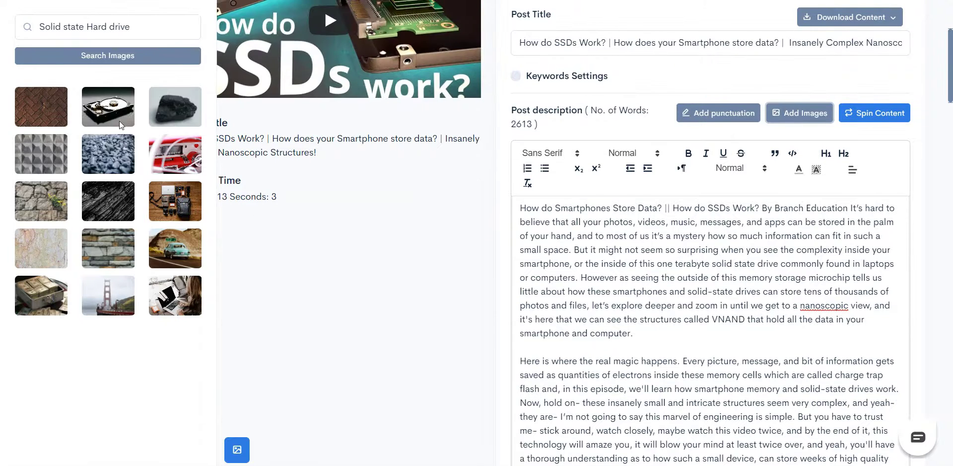
drag(112, 109, 676, 335)
scroll(676, 336, down, 3)
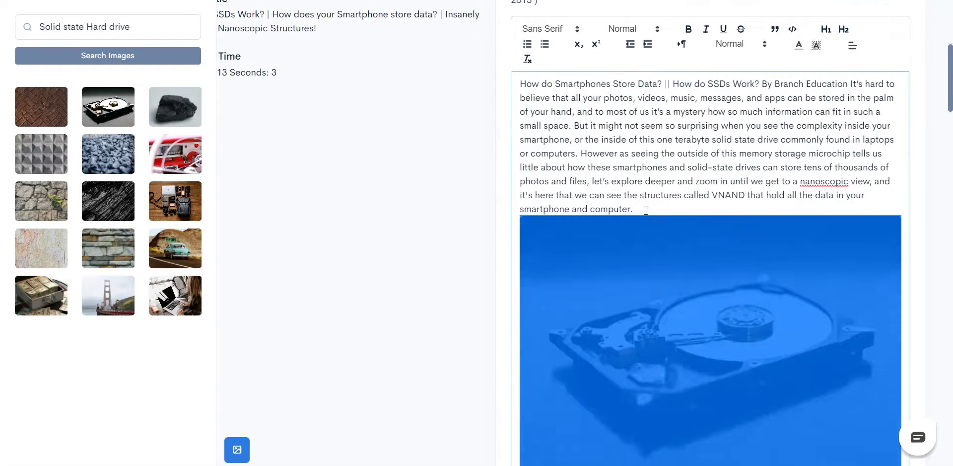
key(Return)
Review the whole post description, from the inserted picture to the Read More link at the end.
scroll(684, 195, down, 15)
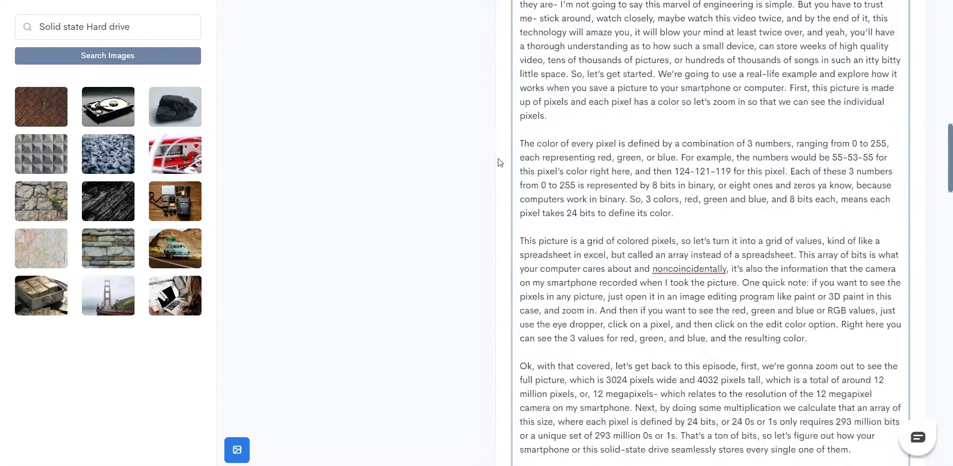
scroll(496, 158, down, 20)
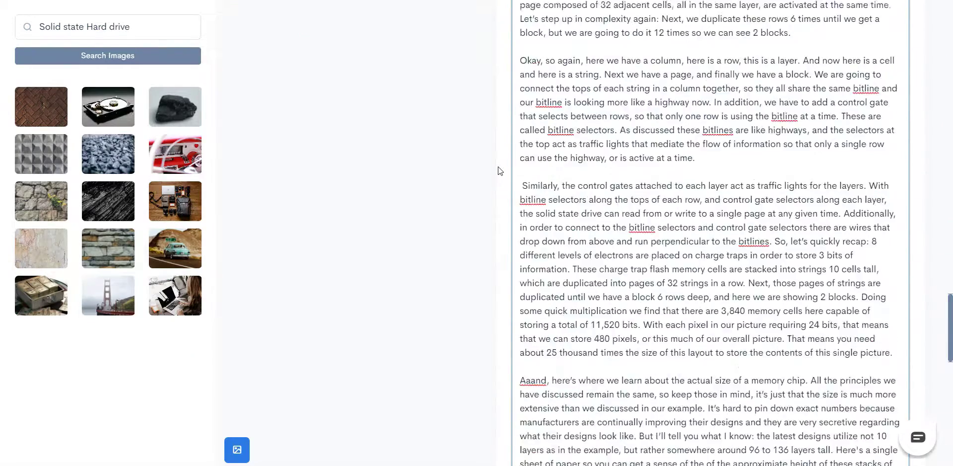
scroll(500, 171, down, 8)
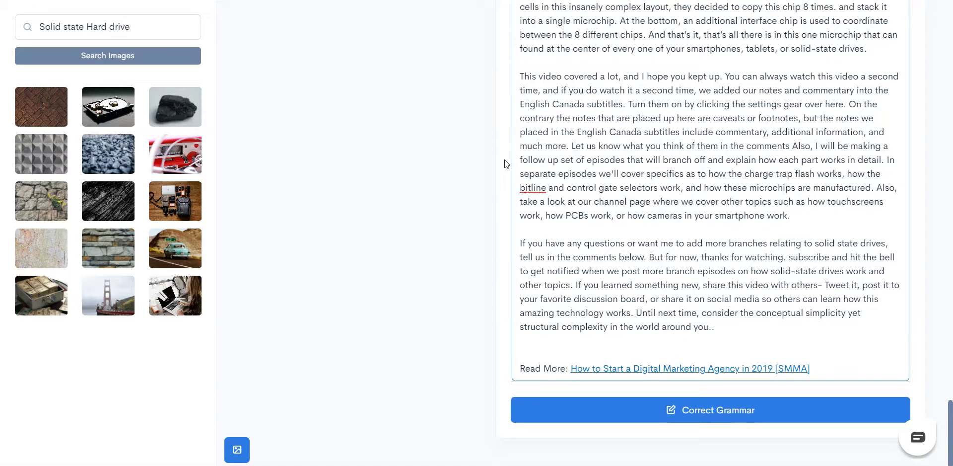
click(505, 163)
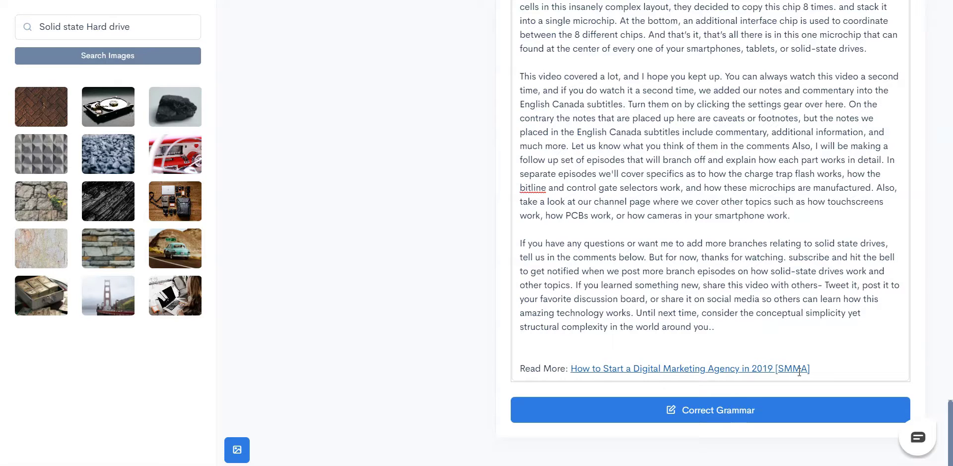
click(792, 421)
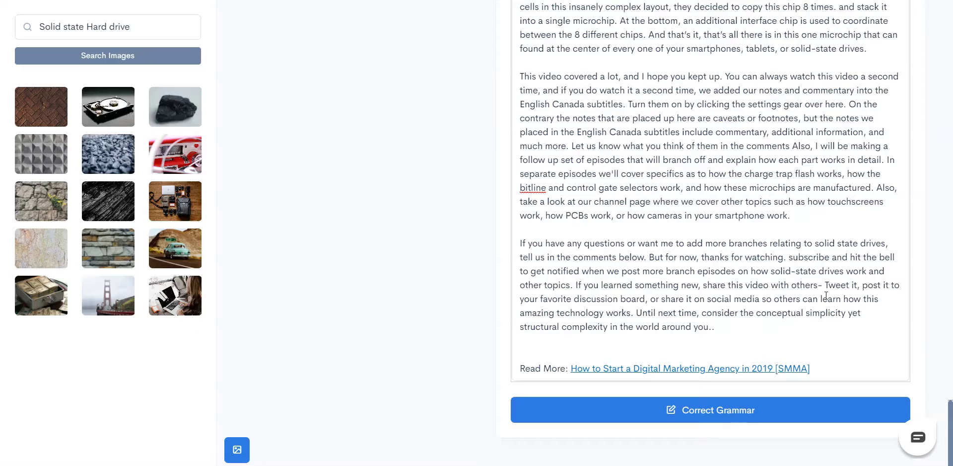
scroll(808, 228, up, 15)
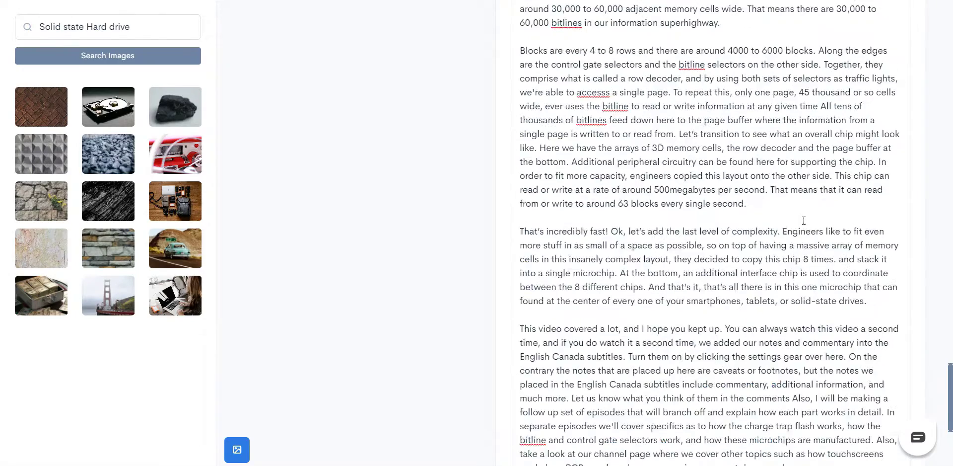
scroll(804, 221, up, 15)
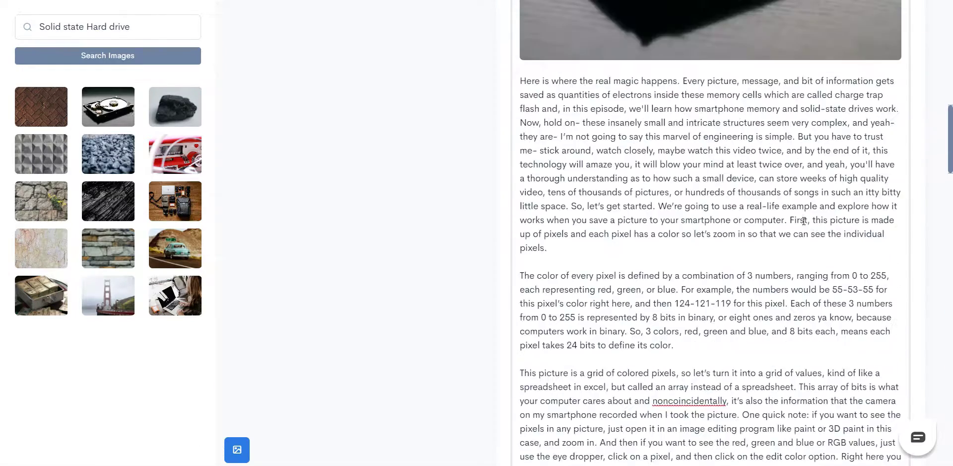
scroll(792, 243, up, 10)
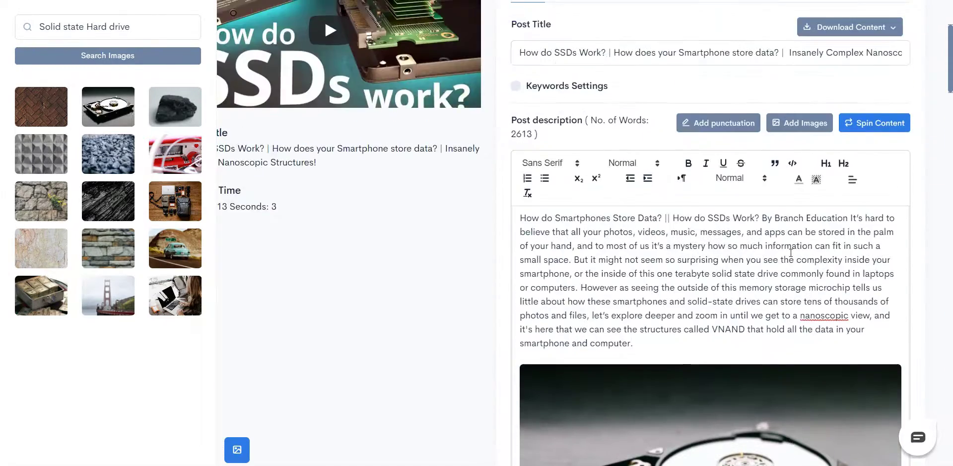
scroll(786, 259, up, 2)
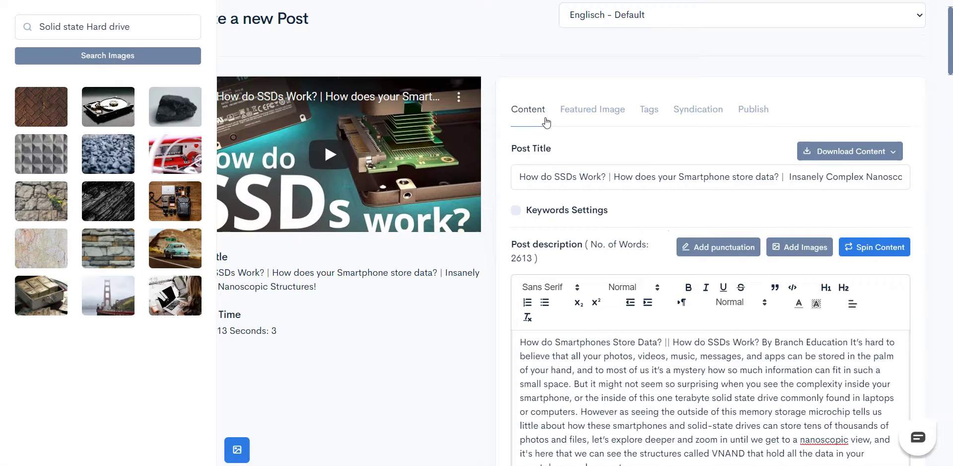
Close the image suggestions and check the post's featured image.
click(238, 452)
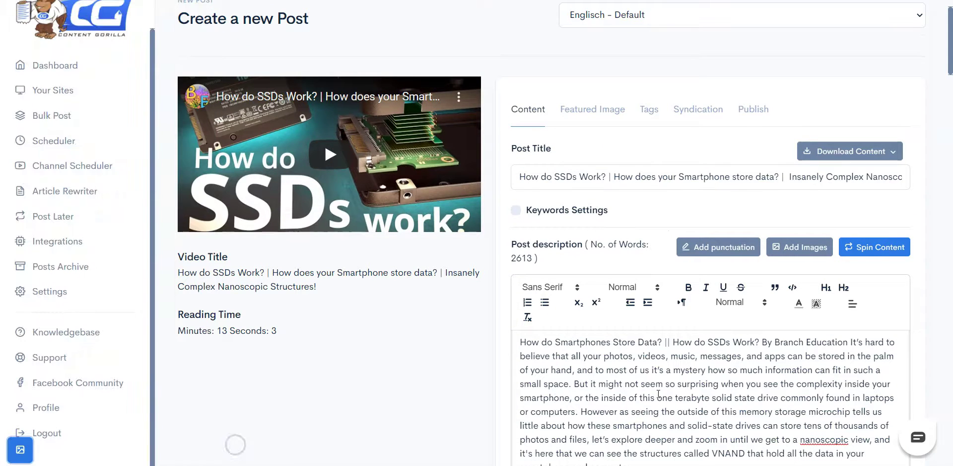
click(590, 110)
scroll(665, 191, down, 1)
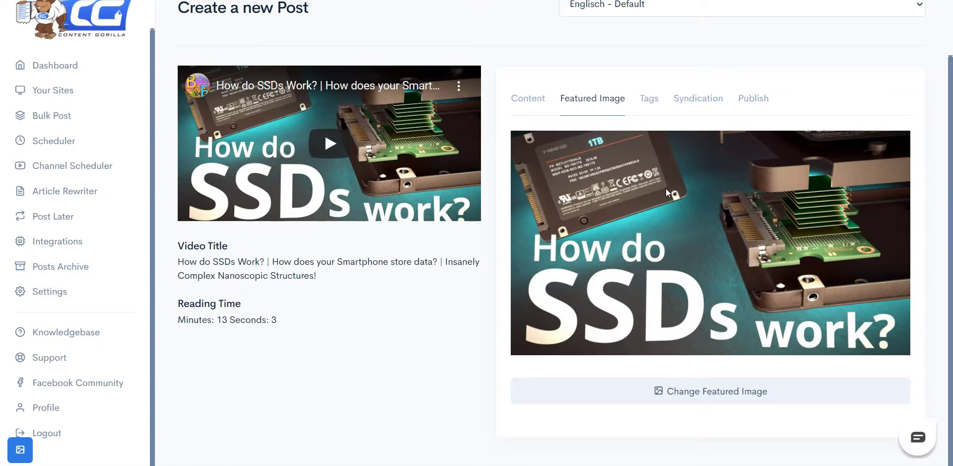
Add the tag "solid state drive" followed by a comma to the end of the post tags.
click(649, 98)
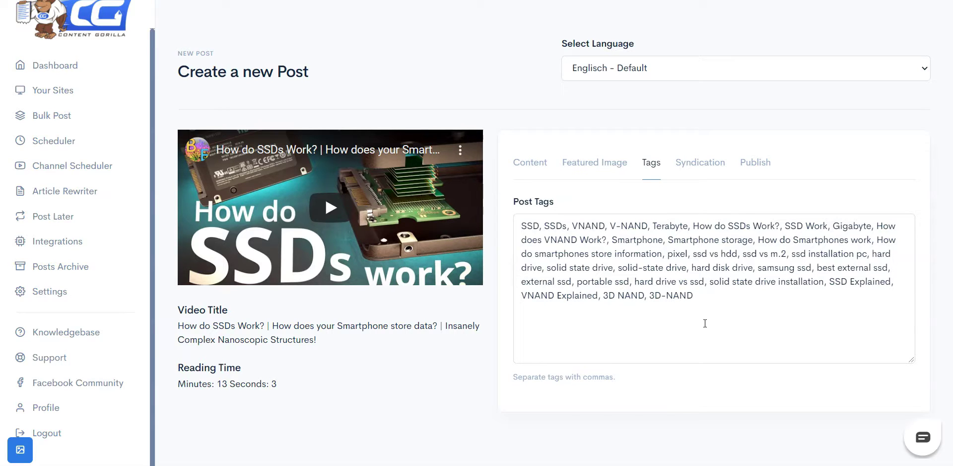
click(705, 322)
text(,)
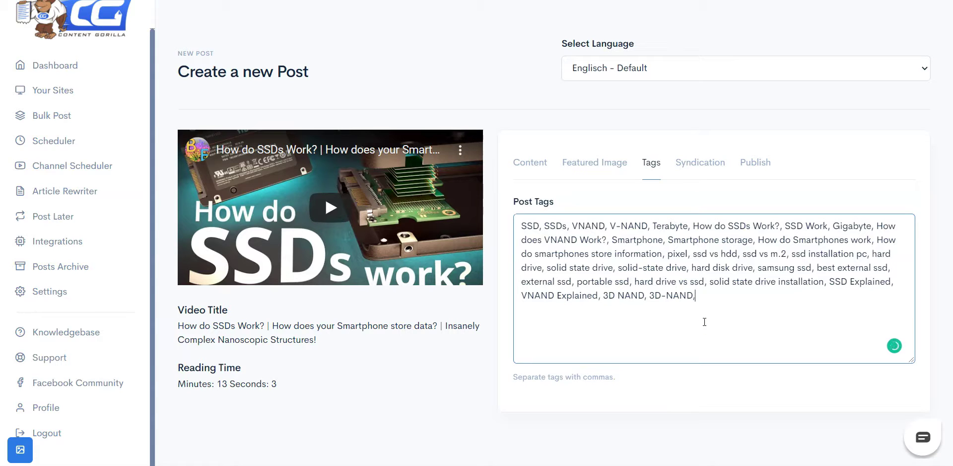
text( solid s)
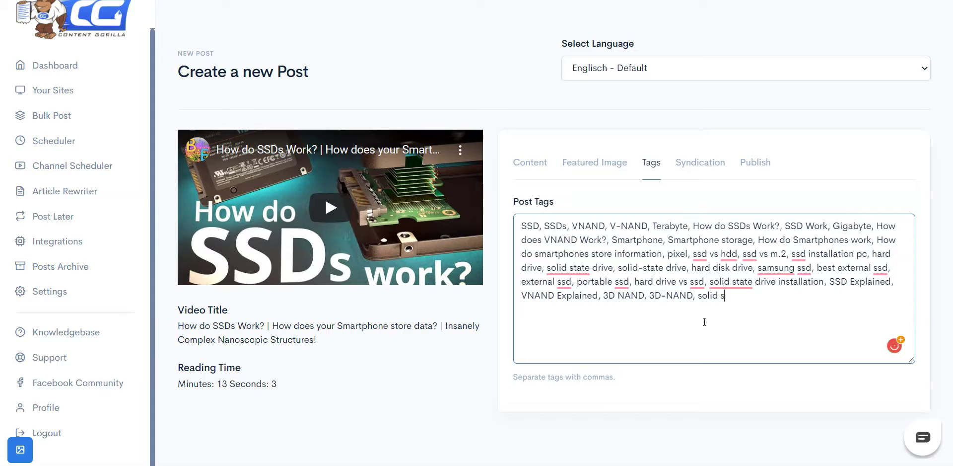
text(tate drive,)
Replace the social post text in the syndication settings with "Check out my new post".
click(691, 169)
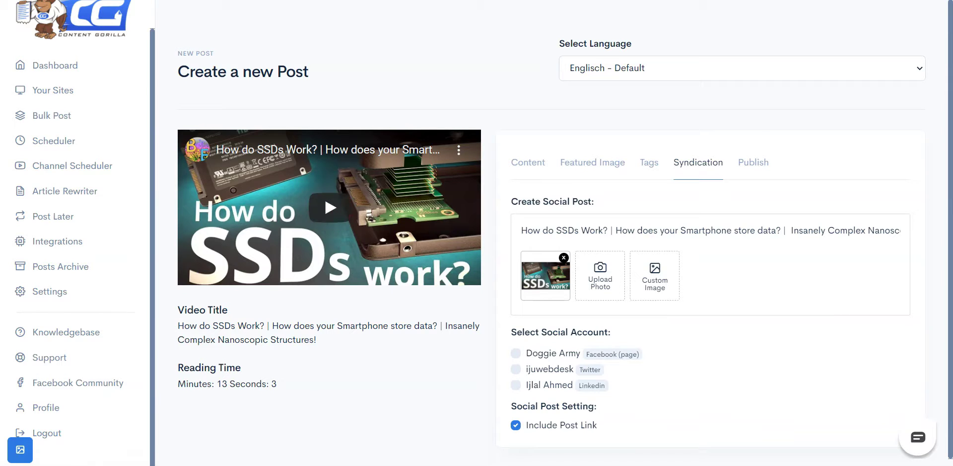
click(615, 229)
triple_click(616, 229)
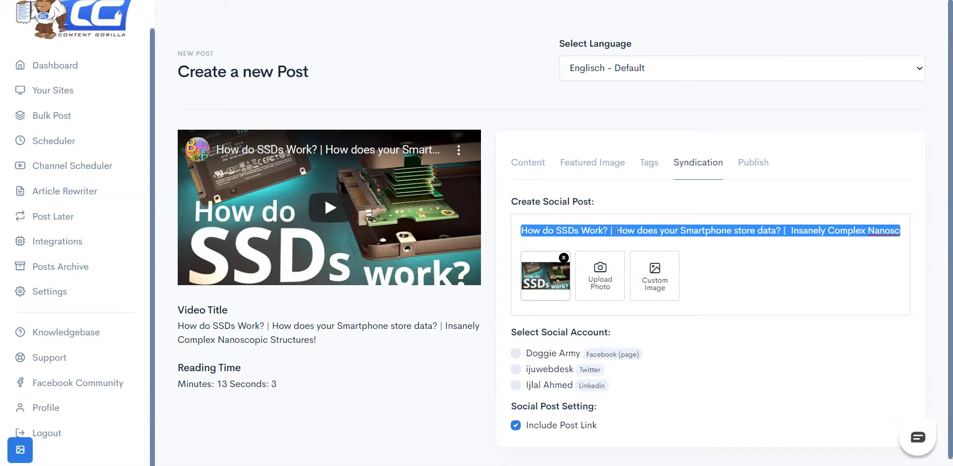
key(BackSpace)
text(Check out )
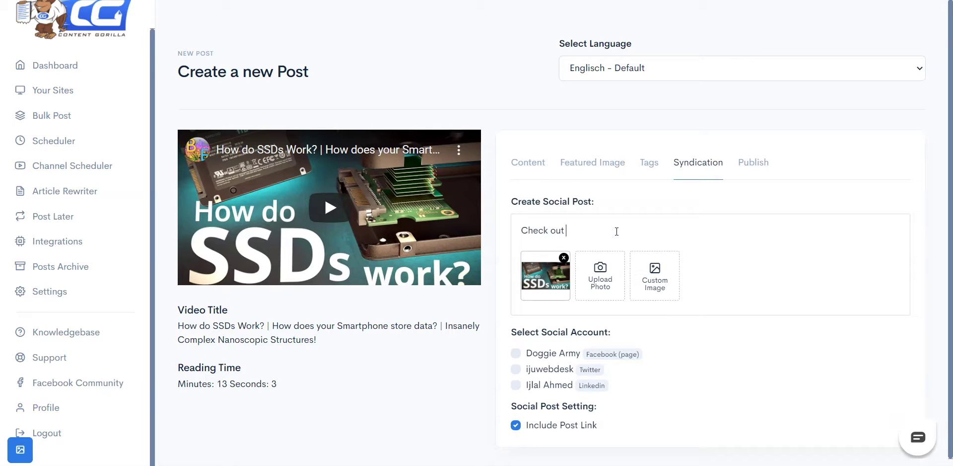
text(my new post)
Add a custom social post image with the red hearts background and the text "I just wrote about Solid State Harddrives!".
click(646, 279)
click(540, 249)
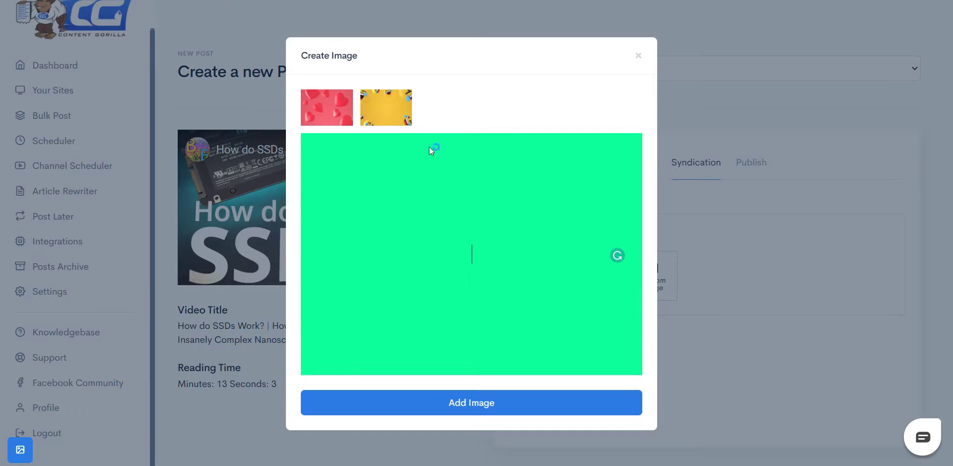
click(391, 103)
click(327, 106)
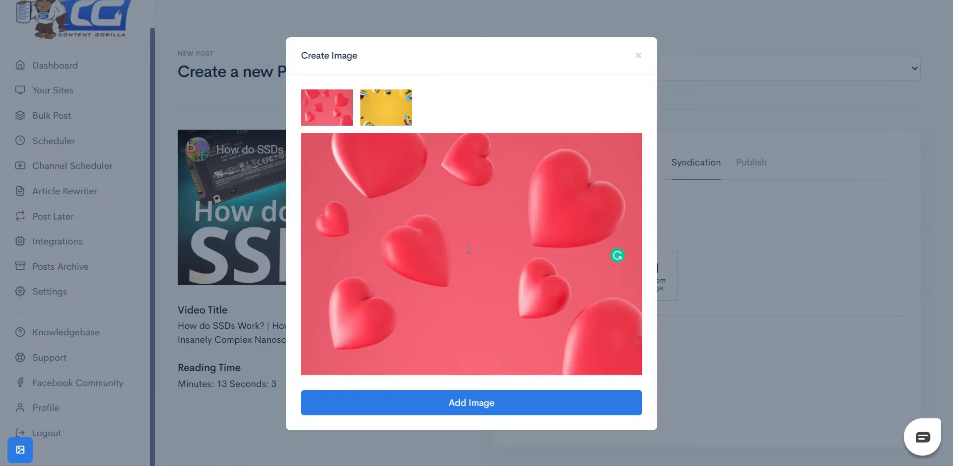
text(I just wrote about Sol)
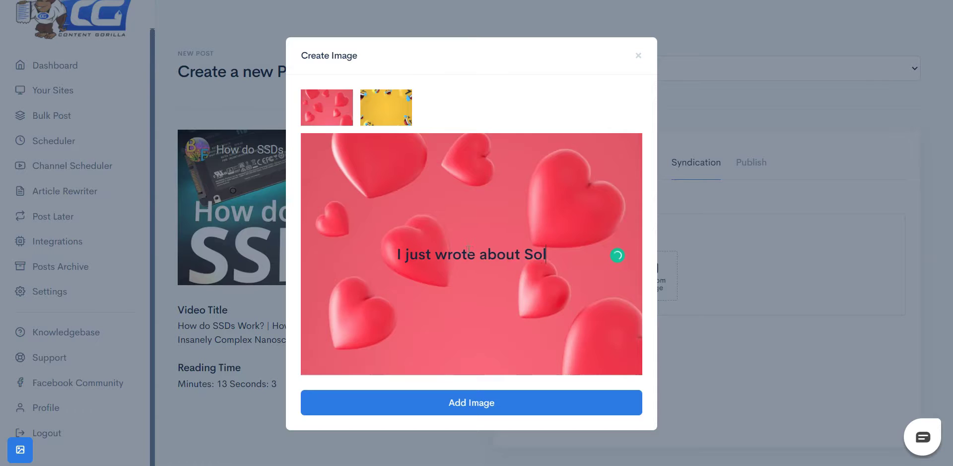
text(id State Har)
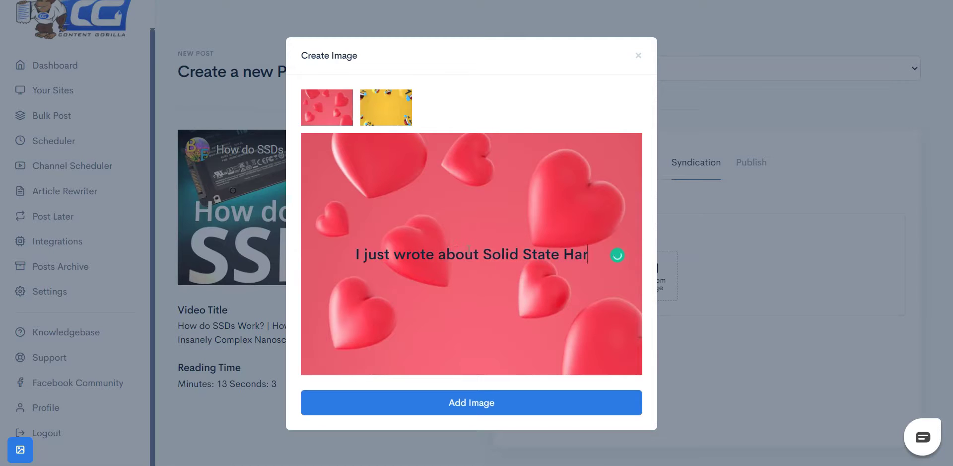
text(ddrives!)
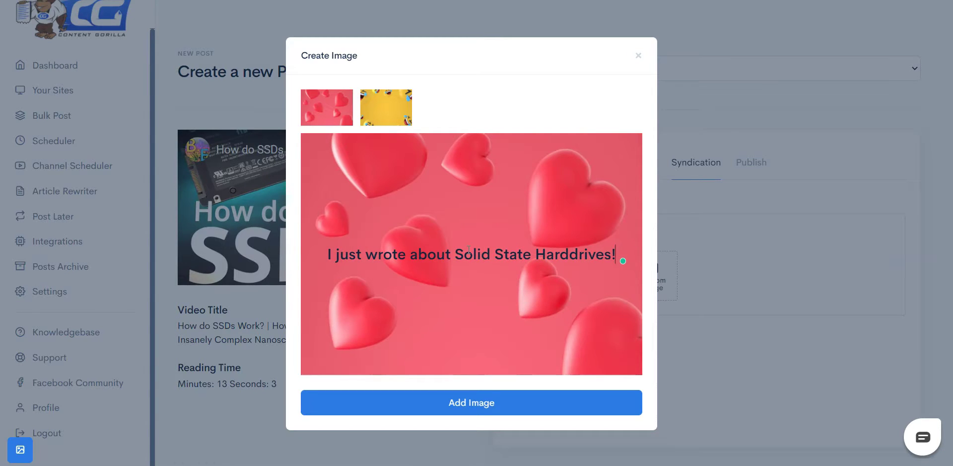
click(516, 398)
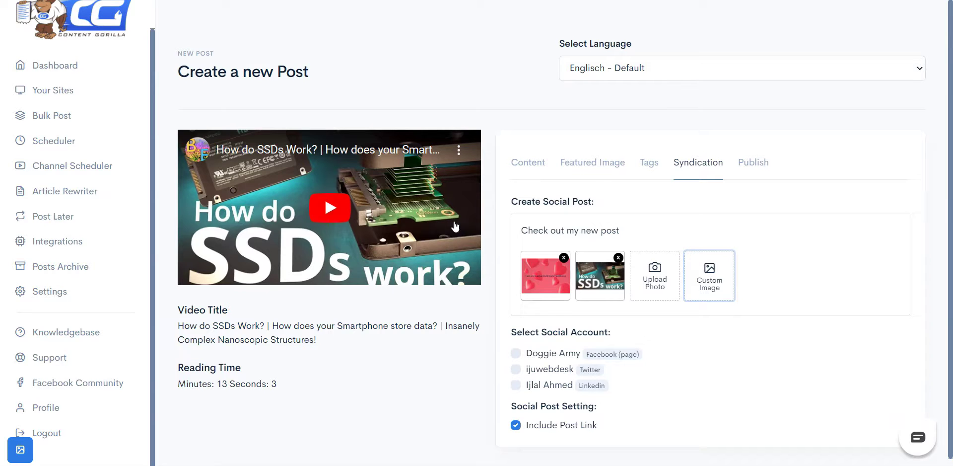
Remove the video thumbnail from the social post and select the Facebook page, Twitter and LinkedIn accounts for syndication.
click(618, 256)
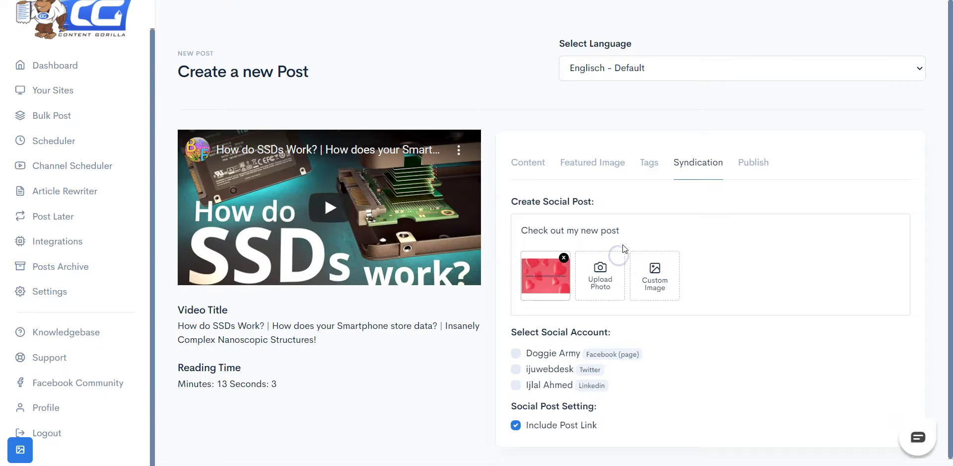
scroll(802, 271, down, 1)
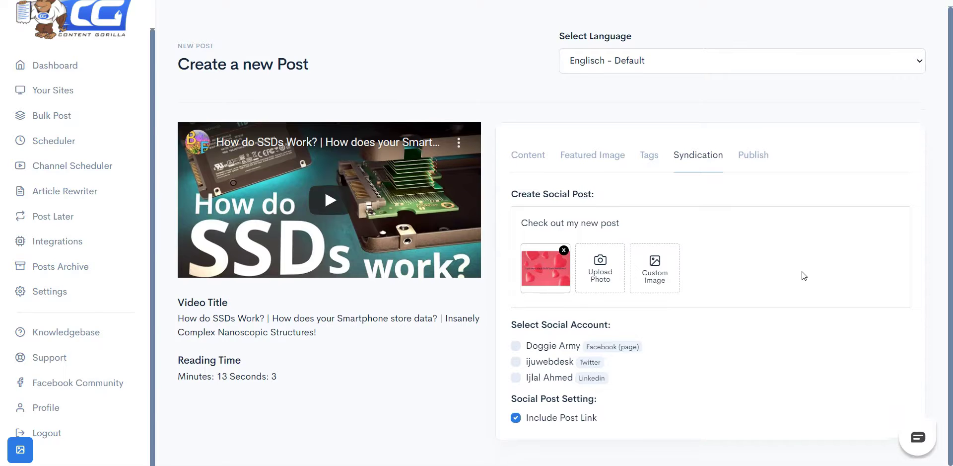
click(519, 343)
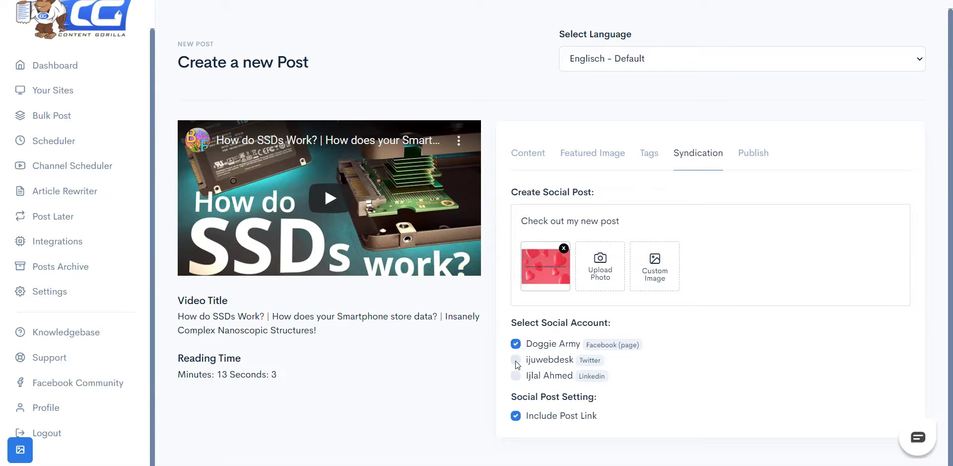
click(517, 361)
click(517, 375)
Set the publishing options to the Doggie Army website, post status publish and category Uncategorized.
click(751, 154)
scroll(745, 159, down, 1)
click(636, 151)
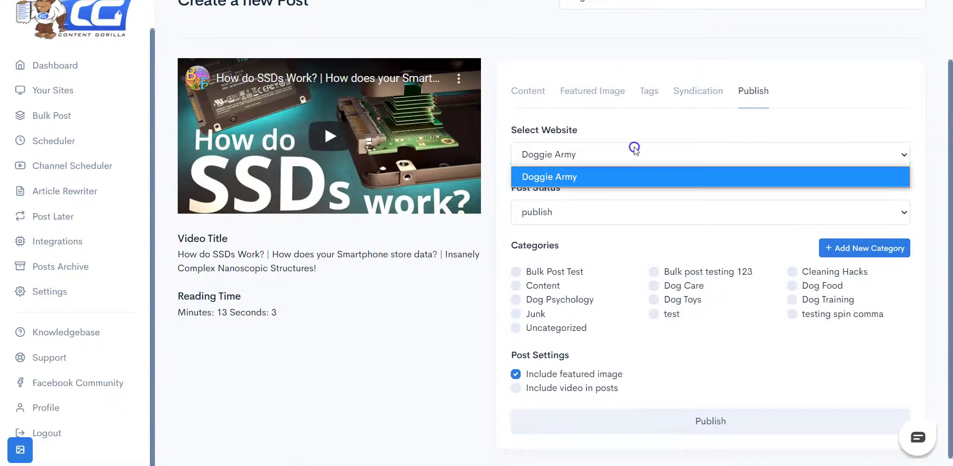
click(621, 175)
click(602, 208)
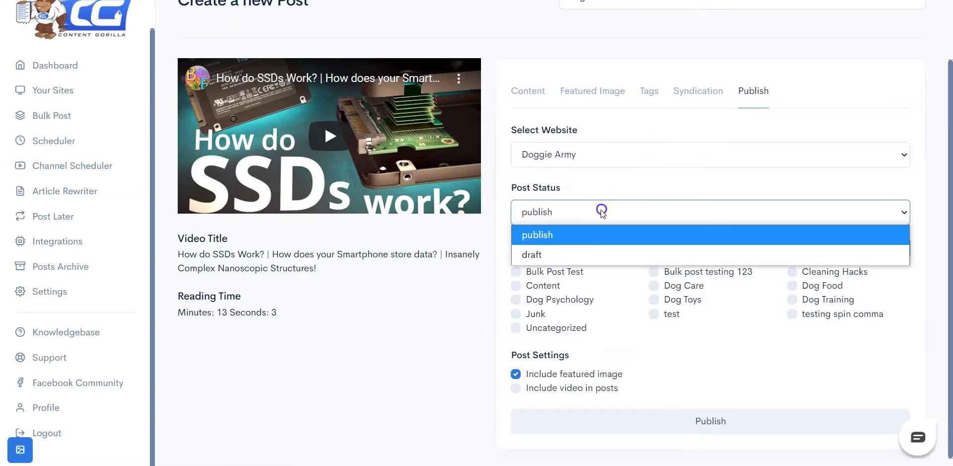
click(592, 239)
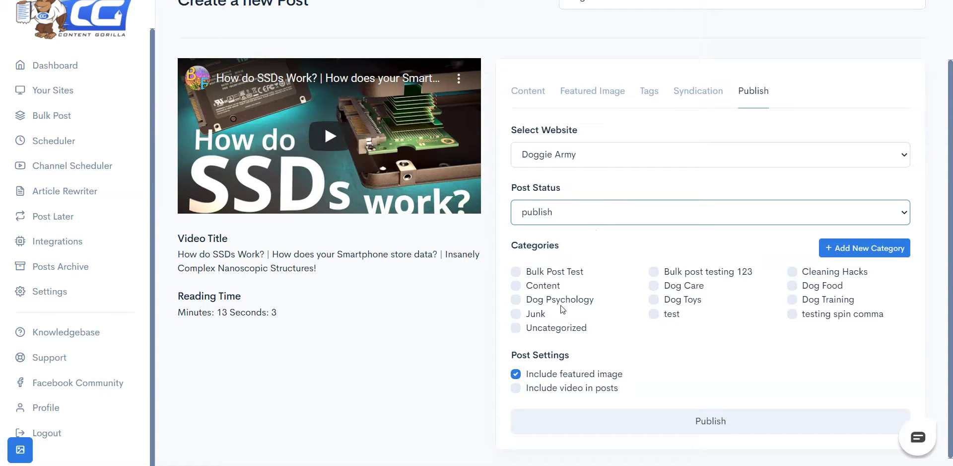
click(579, 328)
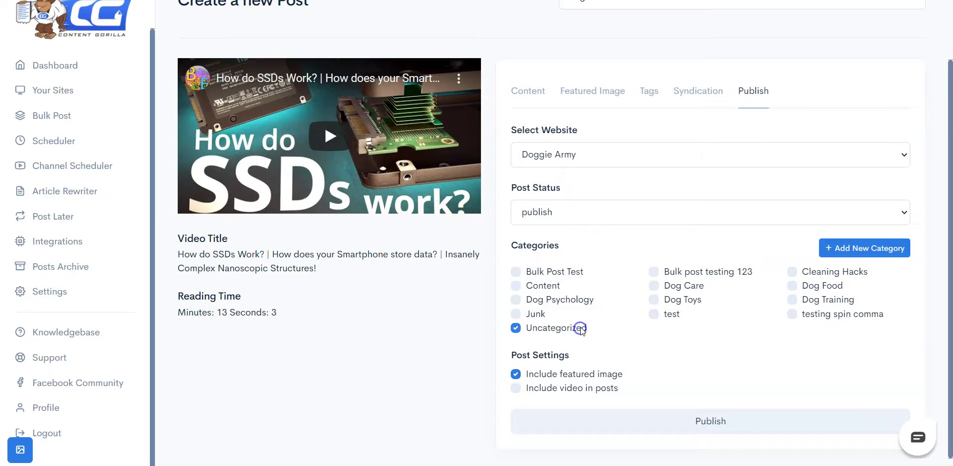
scroll(588, 340, down, 1)
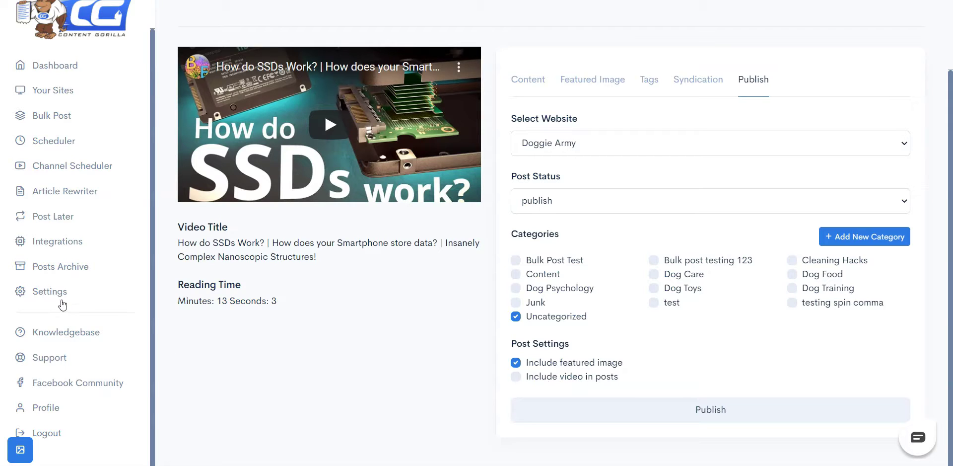
Turn on the attribution text after the post content in the general settings and select its wording.
click(49, 291)
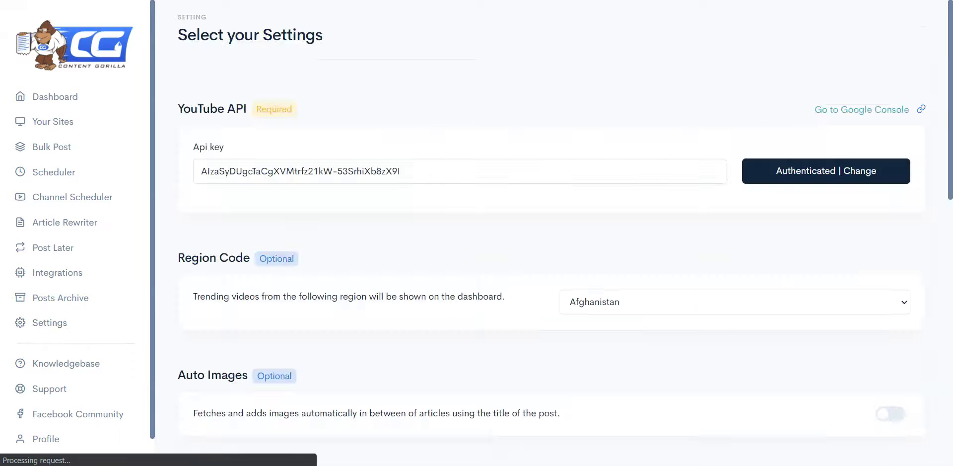
scroll(634, 180, down, 2)
scroll(633, 179, down, 6)
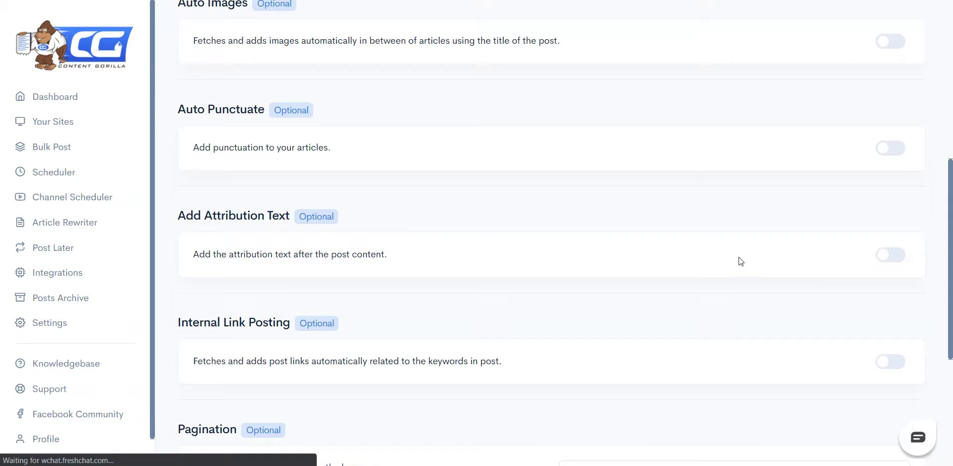
click(890, 255)
click(637, 185)
click(331, 288)
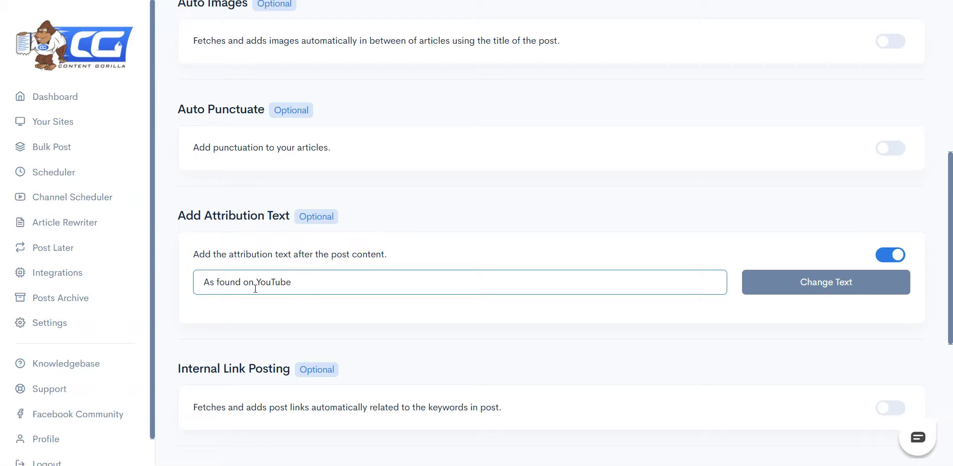
click(364, 284)
triple_click(364, 284)
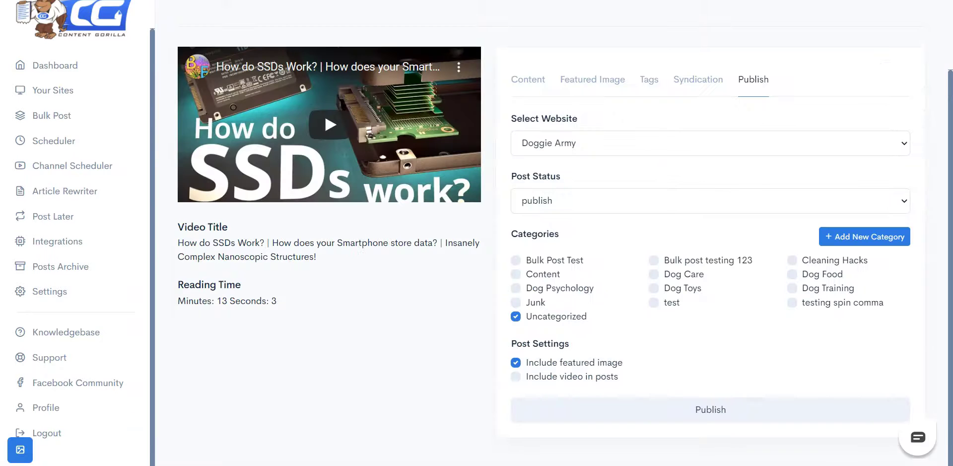
Publish the SSD post to the Doggie Army website and bring up the Doggie Army Facebook page.
click(679, 409)
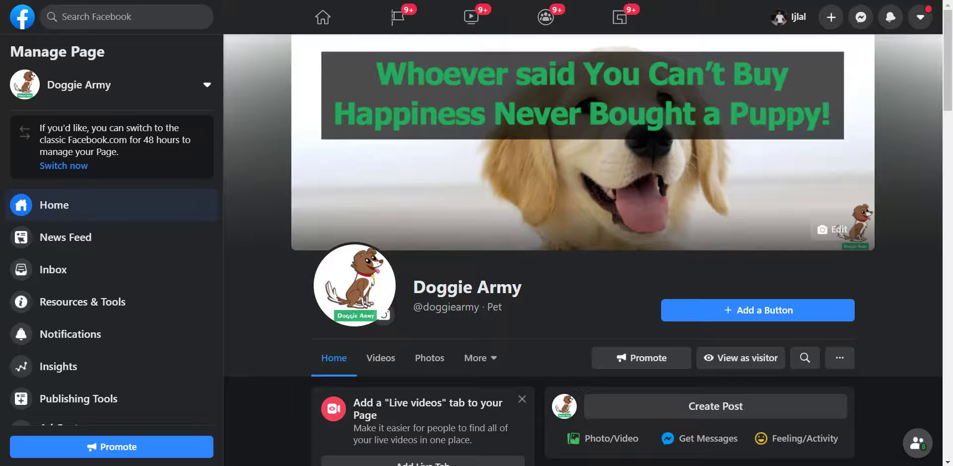
scroll(674, 128, down, 3)
scroll(674, 129, up, 3)
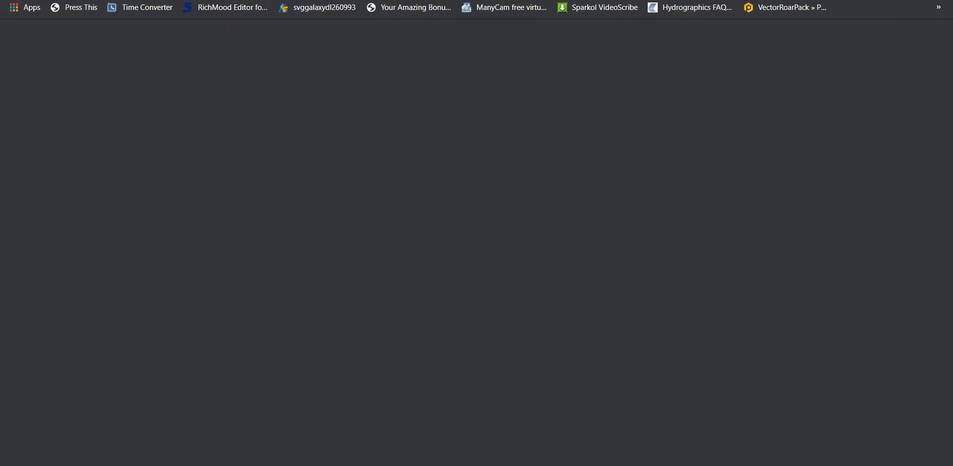
Open the Twitter profile and the LinkedIn website in new browser tabs.
text(twit)
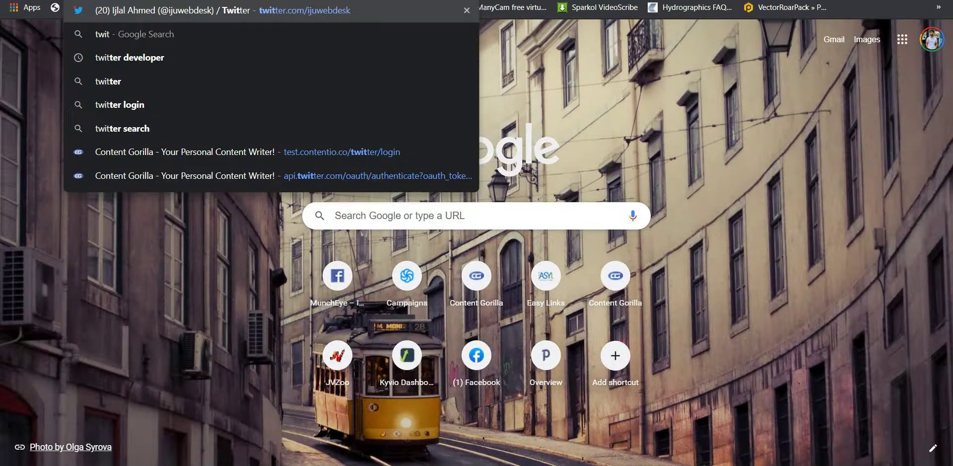
key(Return)
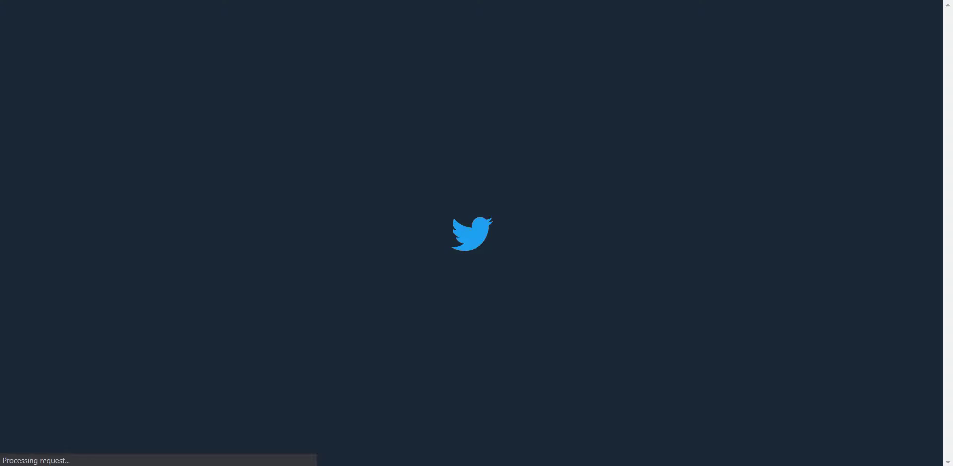
key(ctrl+t)
text(linkkedin.com)
key(Return)
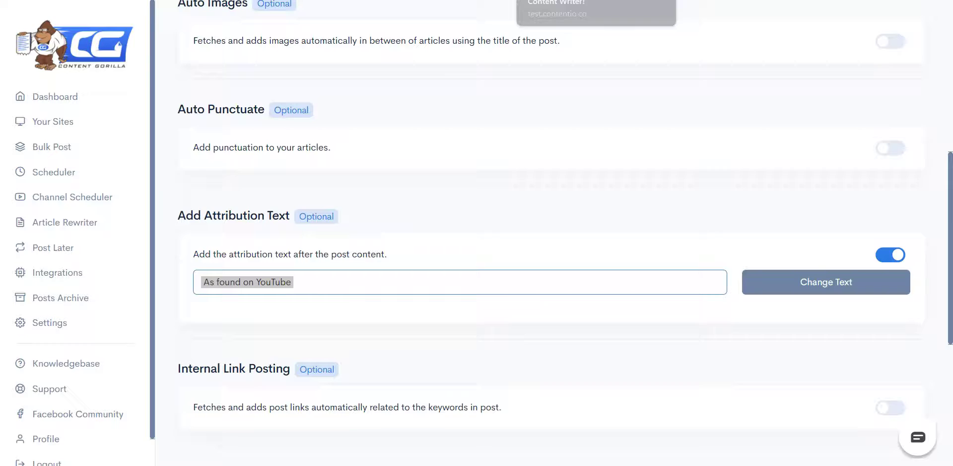
Return to Content Gorilla's post page and dismiss the publishing confirmation.
key(ctrl+a)
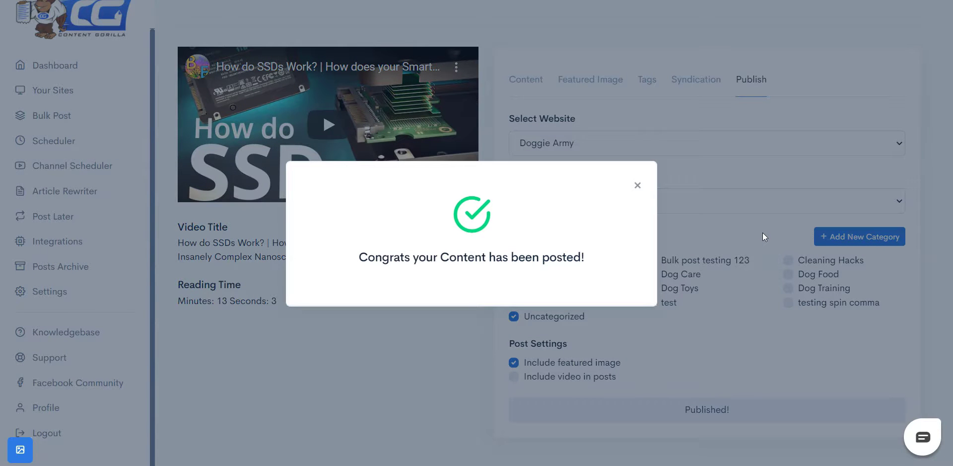
click(763, 236)
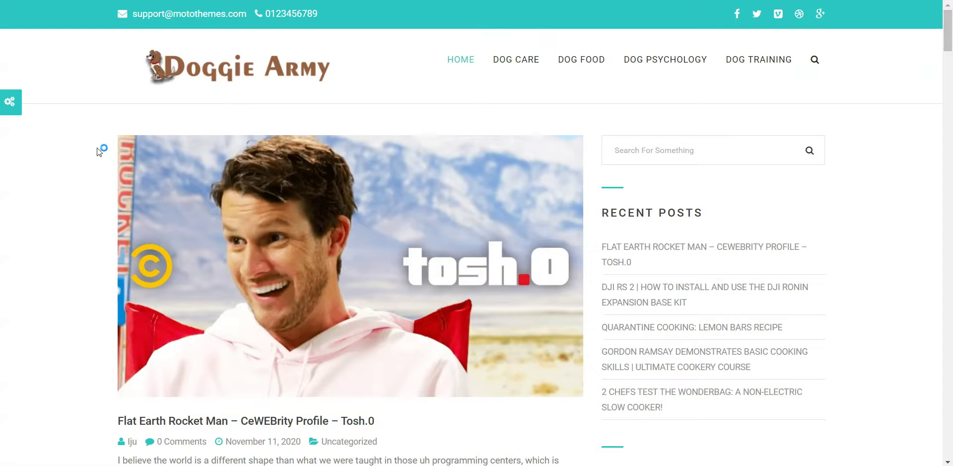
Reload the Doggie Army website's home page and open the new post about how SSDs work.
key(F5)
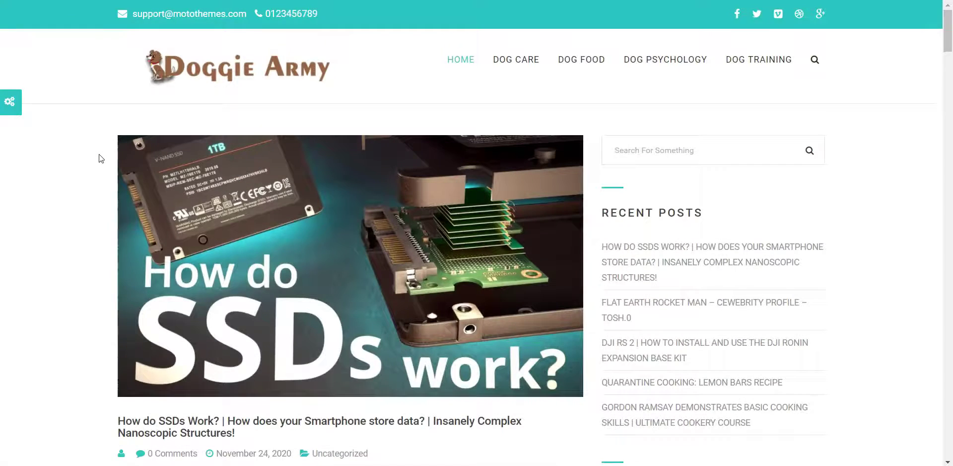
scroll(101, 158, down, 5)
scroll(262, 222, up, 3)
click(278, 361)
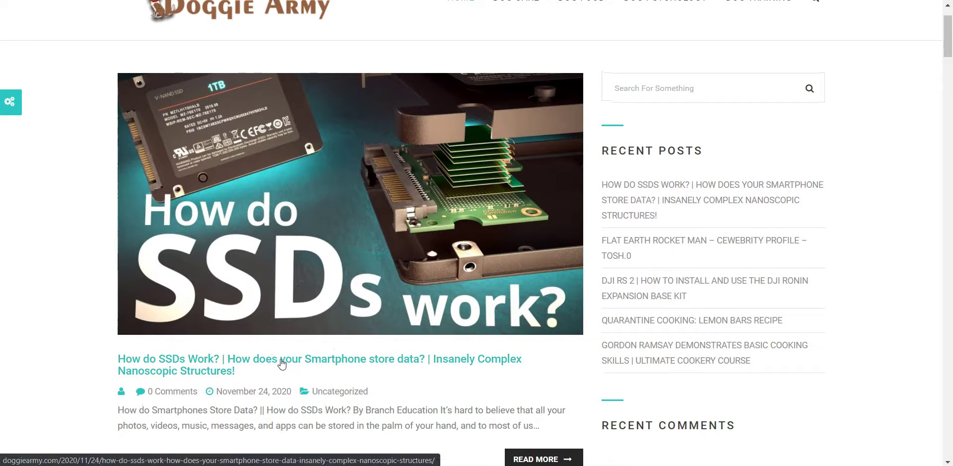
click(281, 364)
Read through the published SSD post, checking its images, paragraphs, internal link, attribution text and tags.
scroll(70, 249, down, 7)
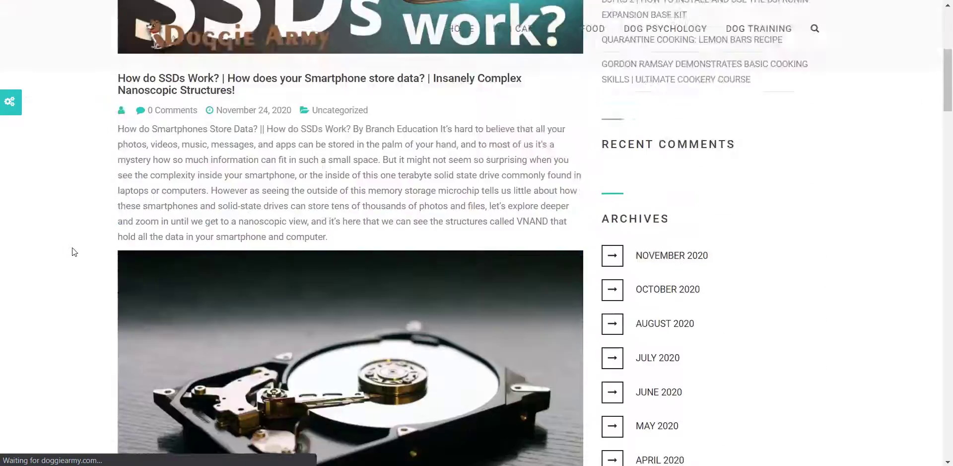
scroll(73, 249, down, 15)
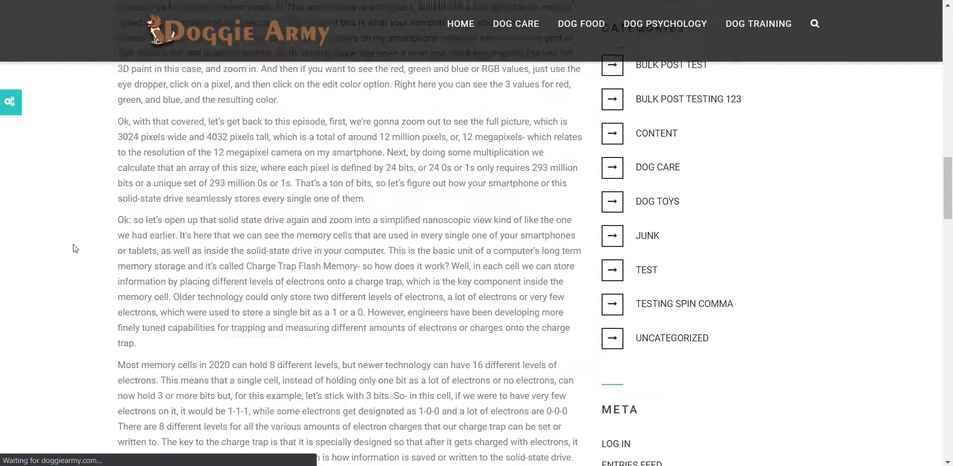
scroll(73, 249, down, 15)
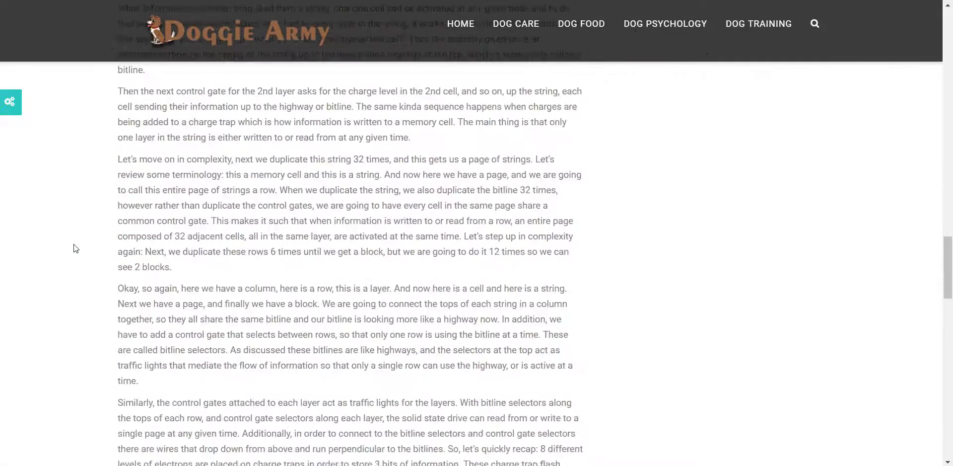
scroll(76, 248, down, 15)
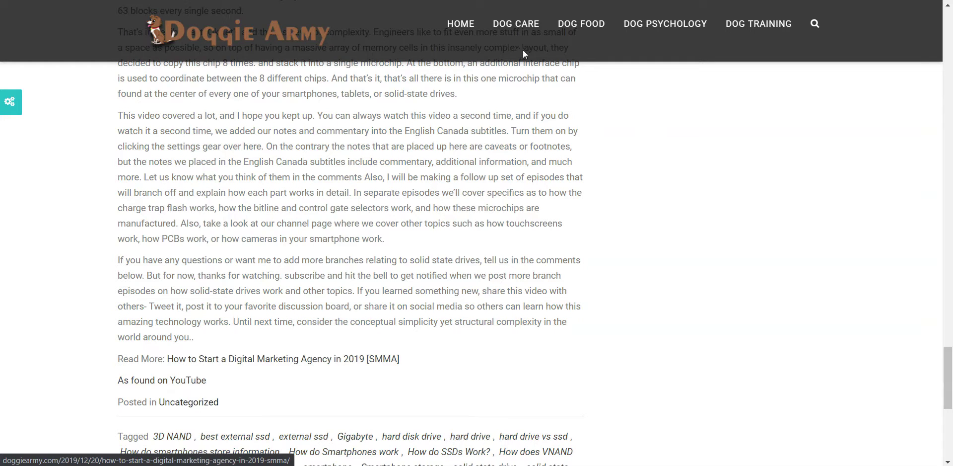
scroll(510, 164, down, 8)
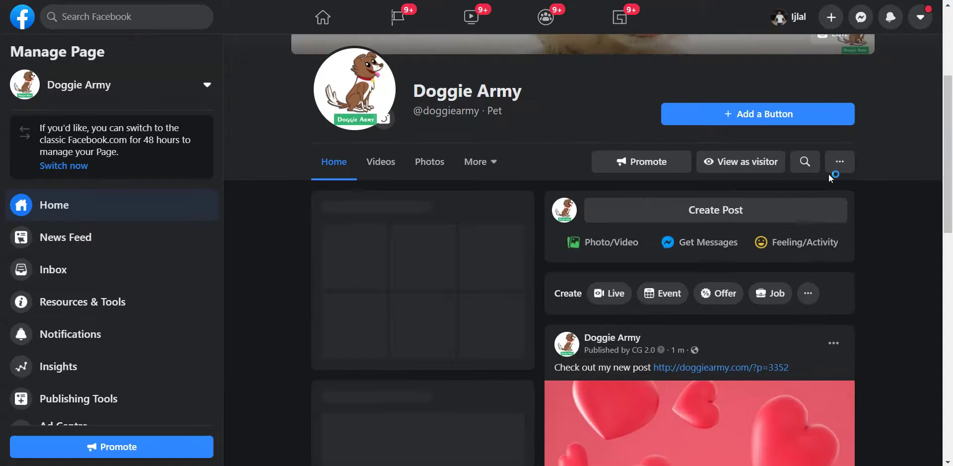
Check the syndicated post and its blog link on the Doggie Army Facebook page, and the tweets on the Twitter profile.
scroll(832, 179, down, 4)
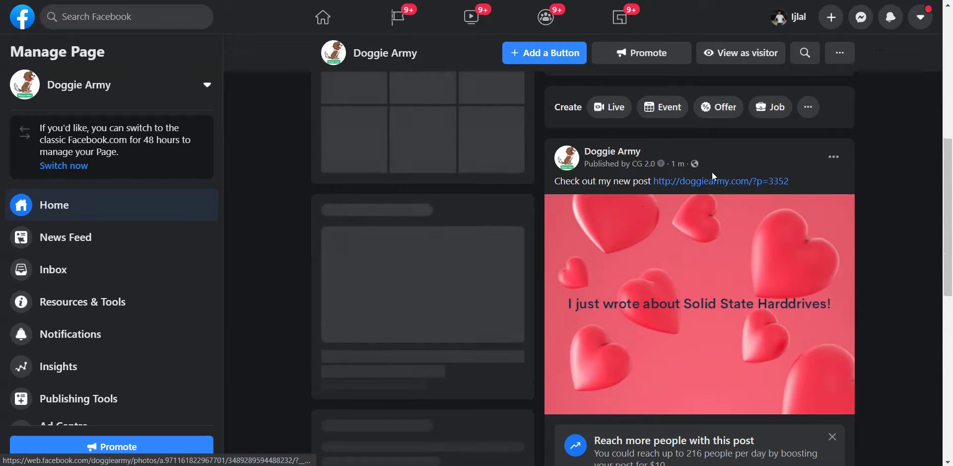
scroll(764, 193, down, 1)
scroll(764, 194, down, 1)
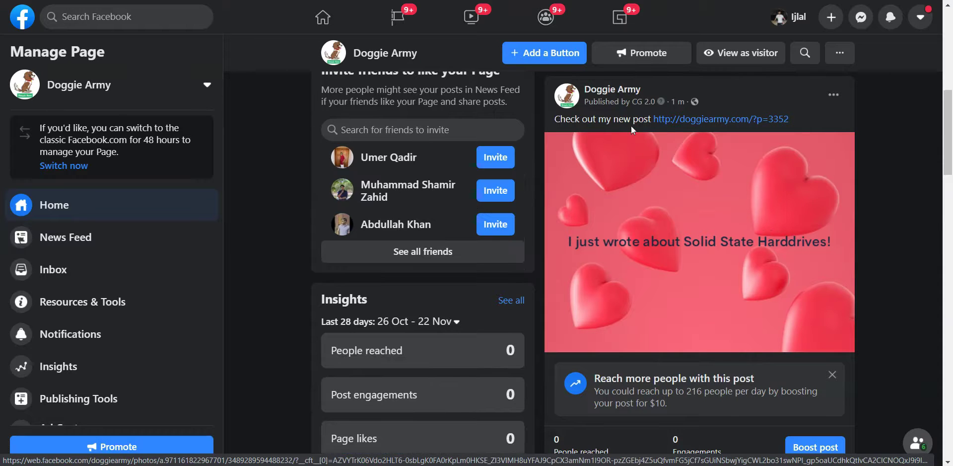
click(702, 120)
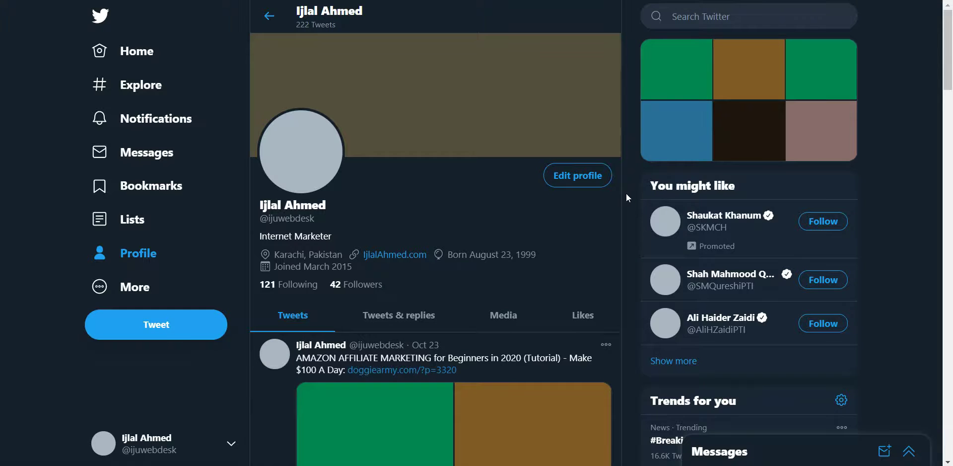
scroll(627, 192, down, 3)
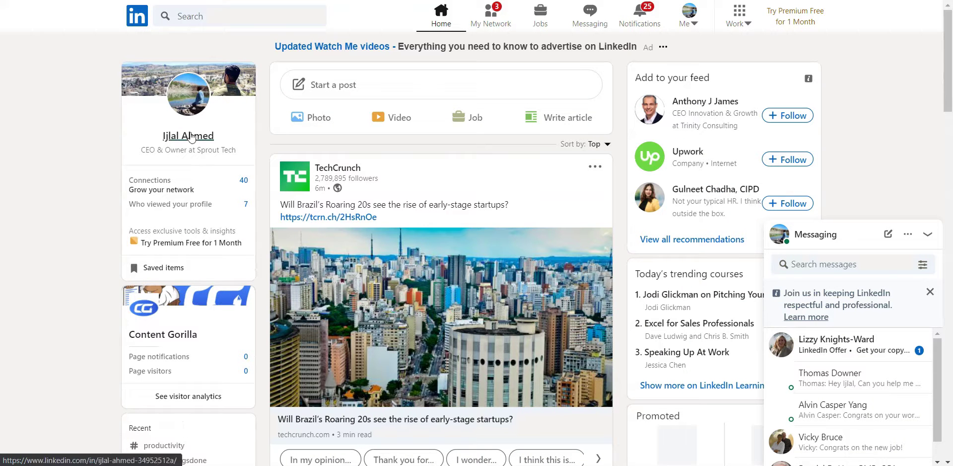
Open the shared post from the LinkedIn profile's activity and switch back to Content Gorilla's post page.
click(191, 135)
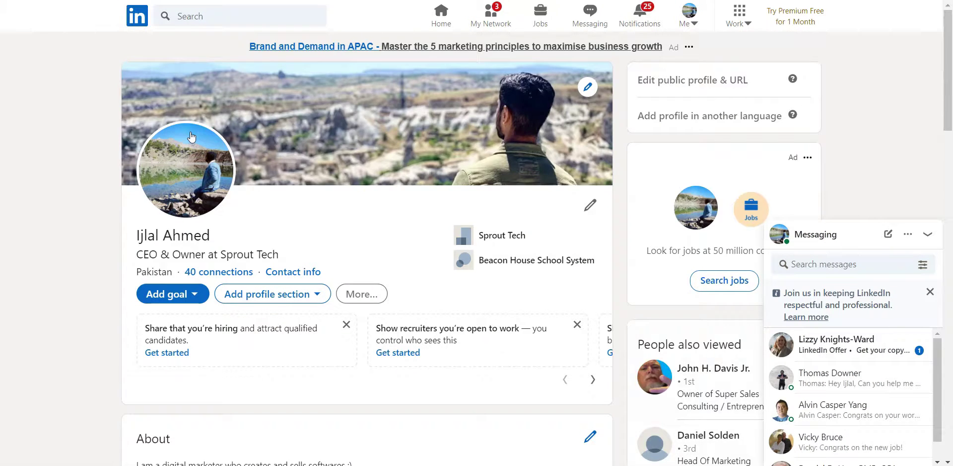
scroll(194, 129, down, 4)
scroll(148, 179, down, 3)
scroll(146, 178, down, 4)
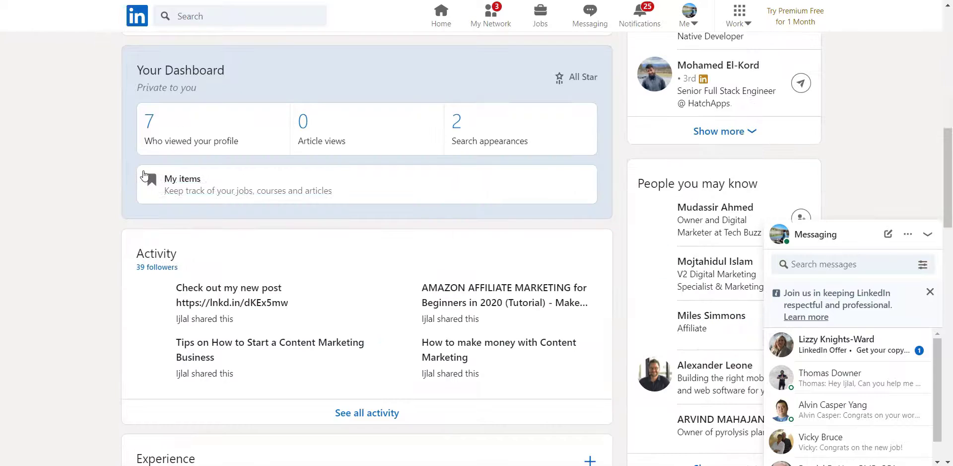
scroll(182, 217, down, 1)
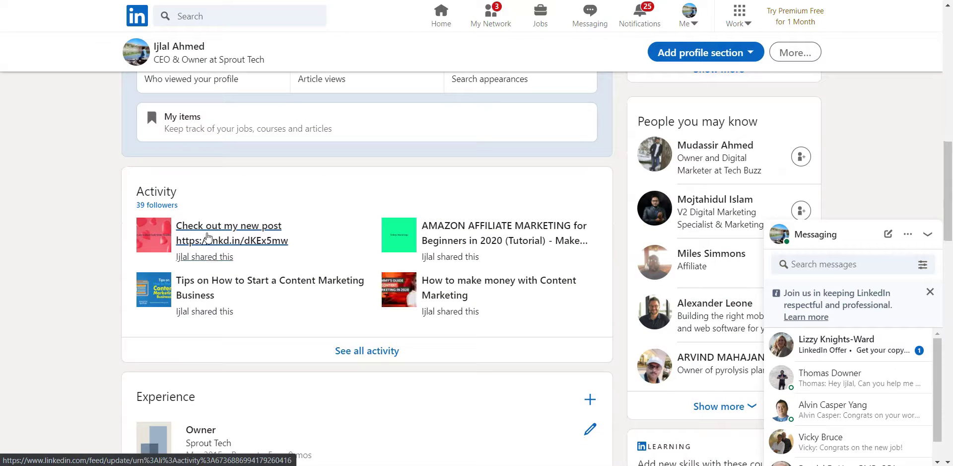
click(207, 238)
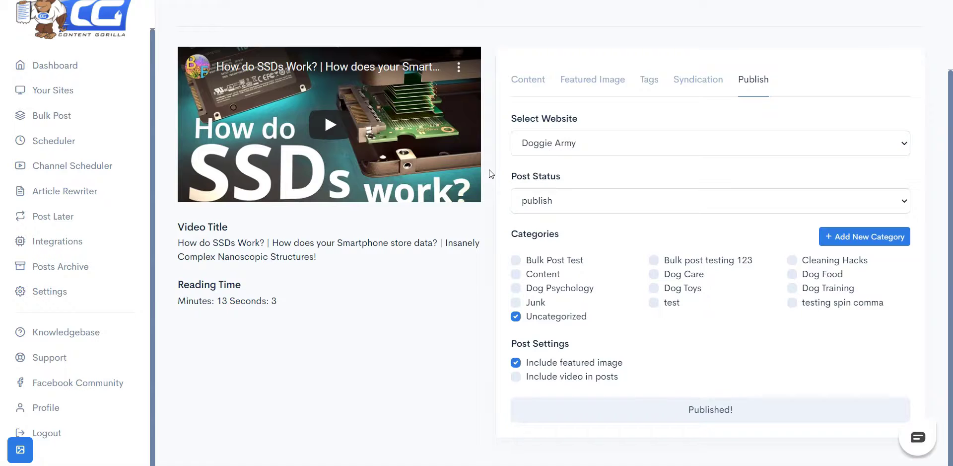
scroll(490, 169, up, 1)
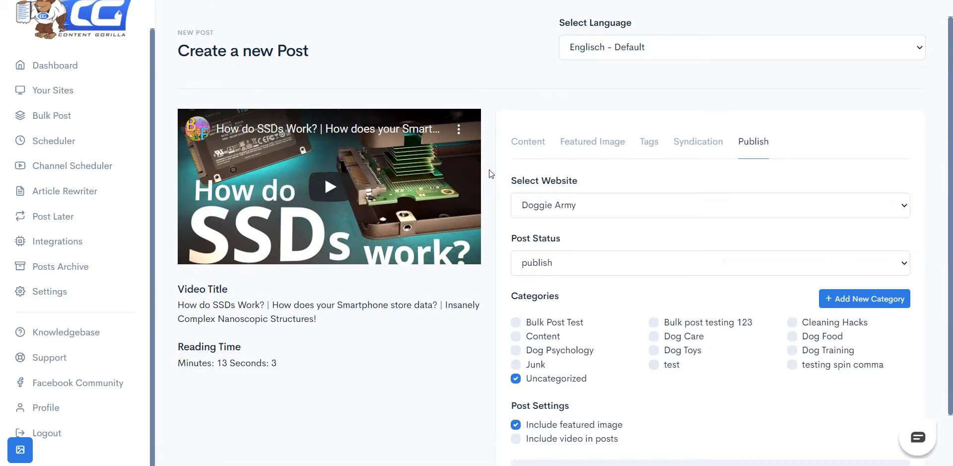